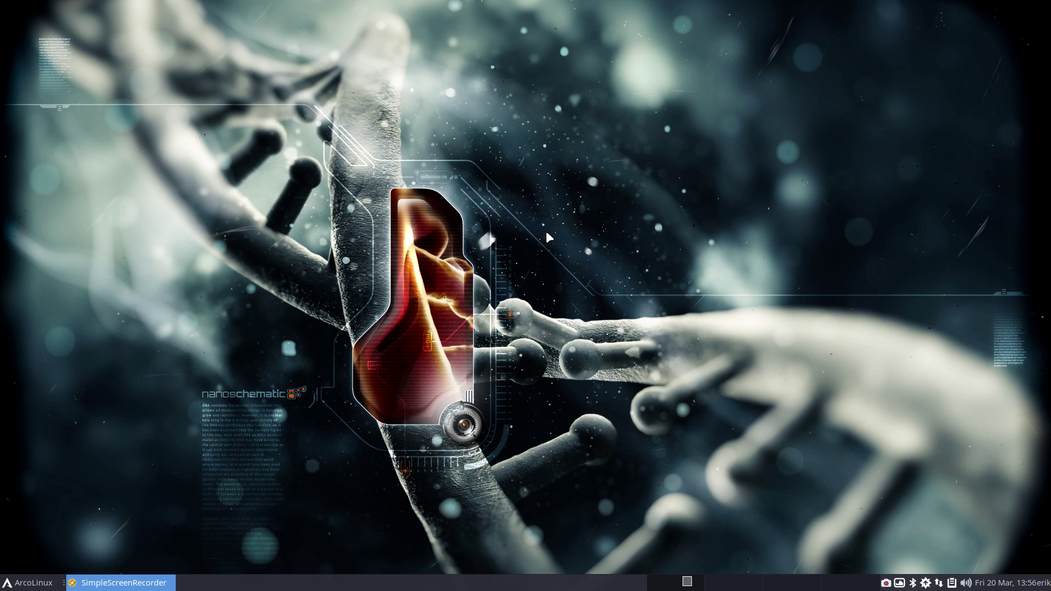
Bring down the drop-down terminal and run sysinfo to print the machine's System Information block.
key("F12")
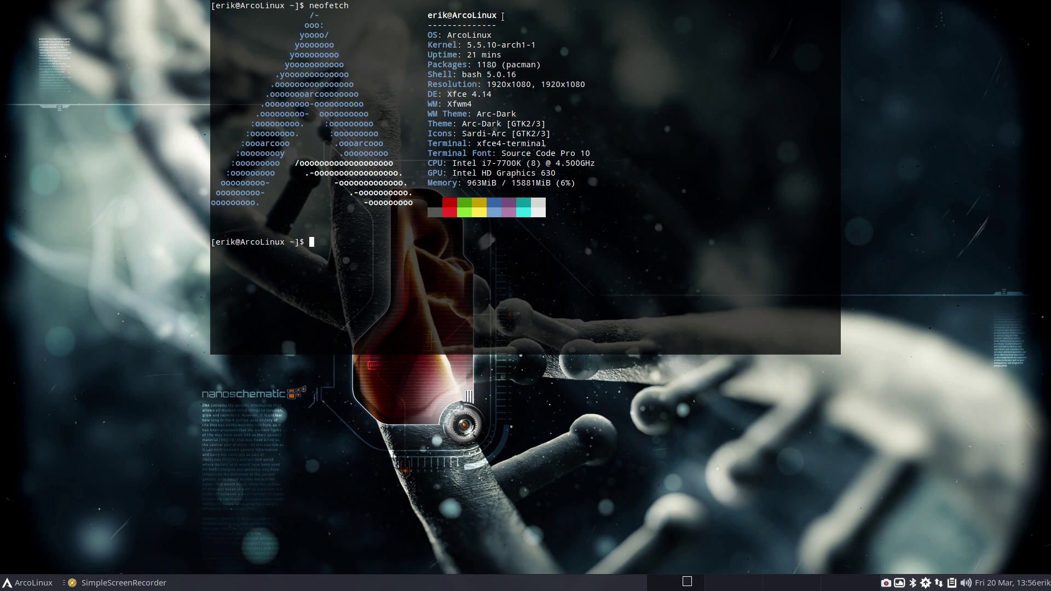
double_click(499, 35)
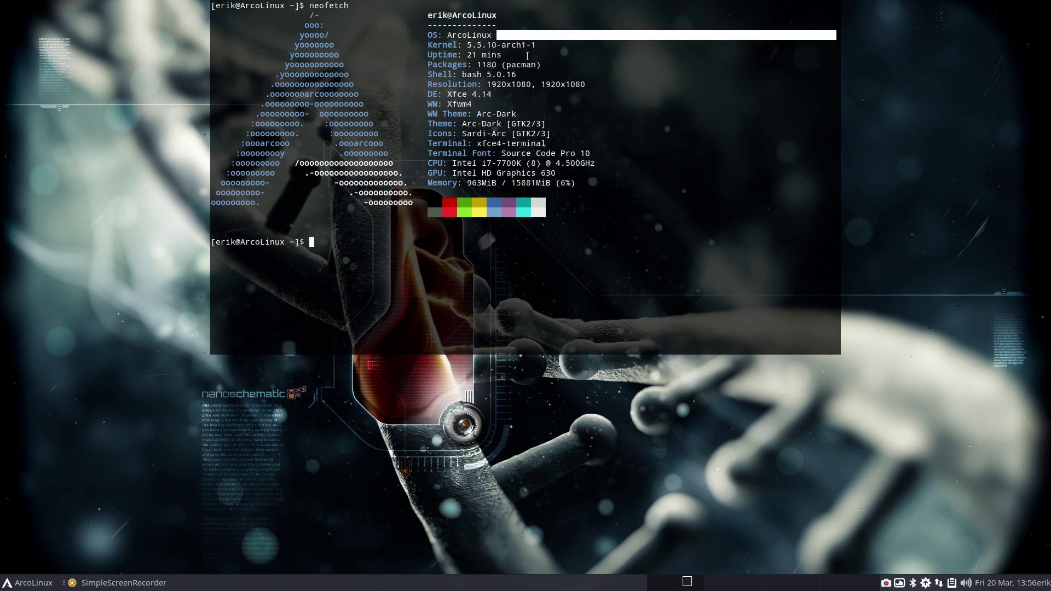
left_click(384, 250)
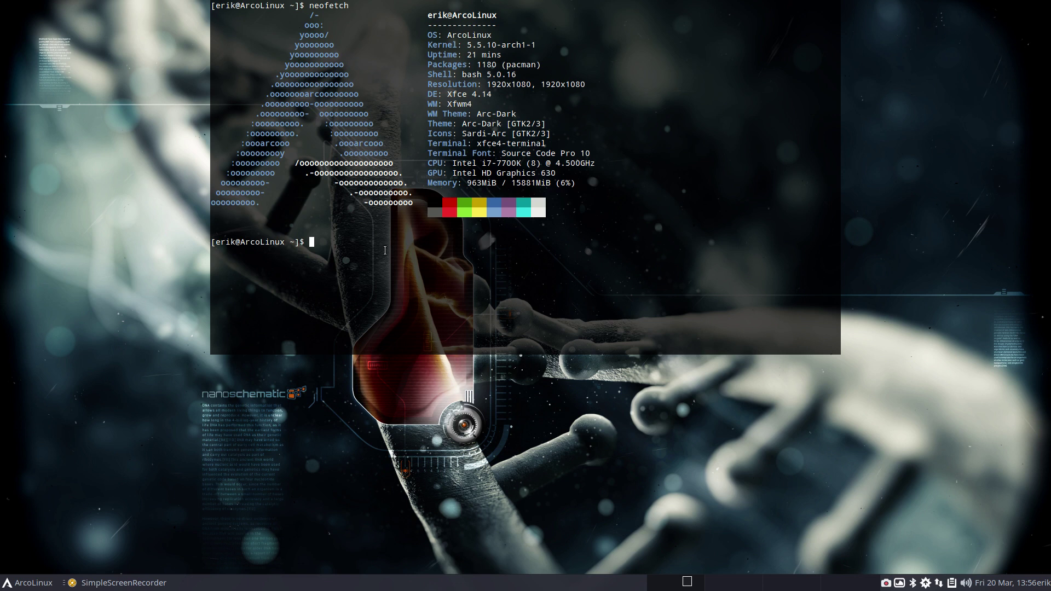
type("sysinfo")
key("Return")
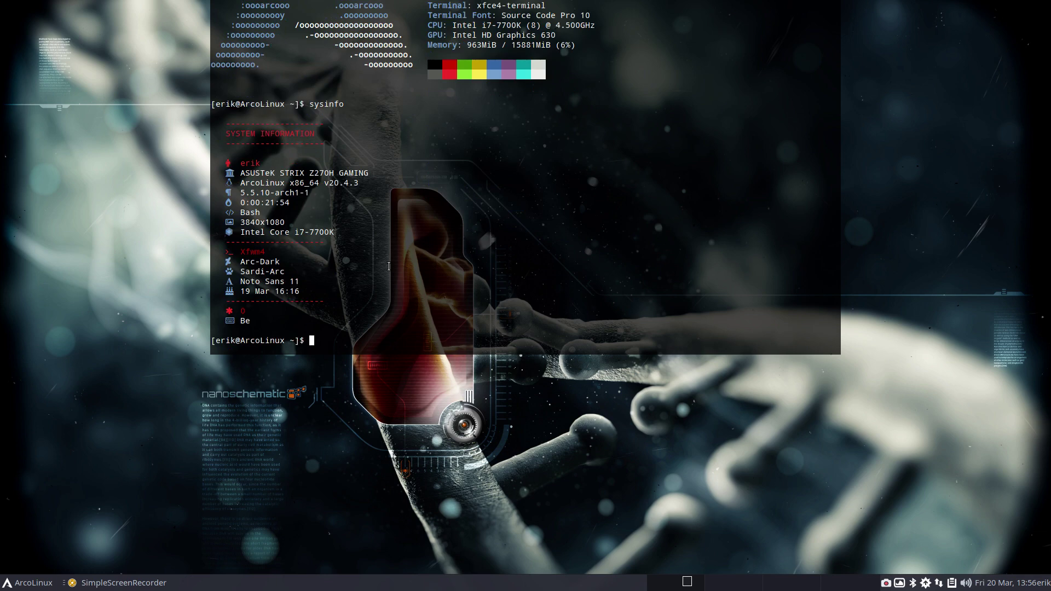
Highlight v20.4.3, print /etc/lsb-release with cat, then hide the drop-down terminal.
scroll(384, 268, "up", 3)
left_click_drag(324, 262, 361, 261)
scroll(366, 275, "down", 3)
type("/")
key("BackSpace")
type("cat /etc/")
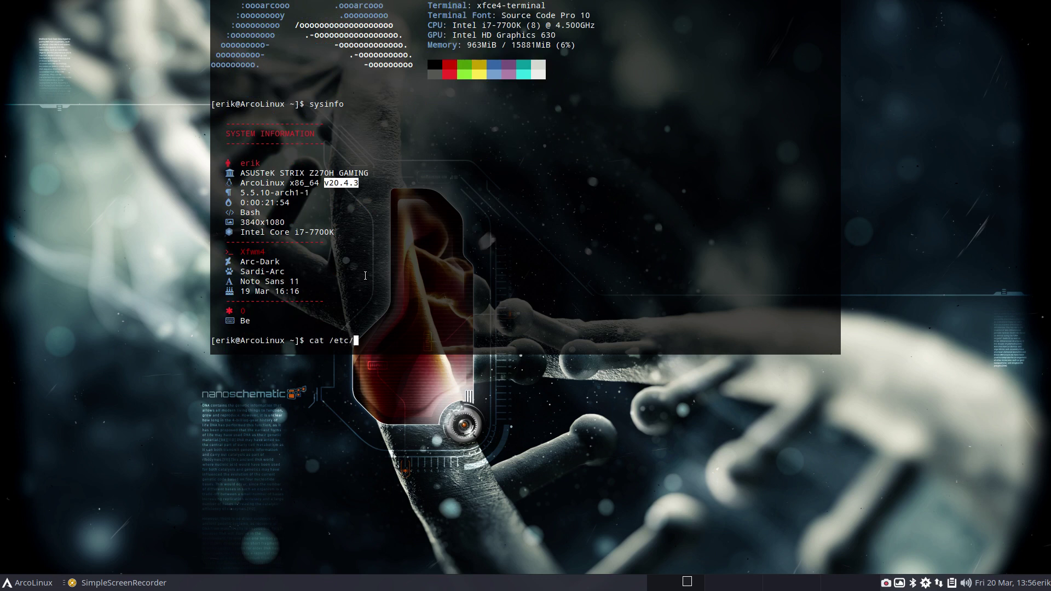
type("lsb-r")
key("Tab")
key("Return")
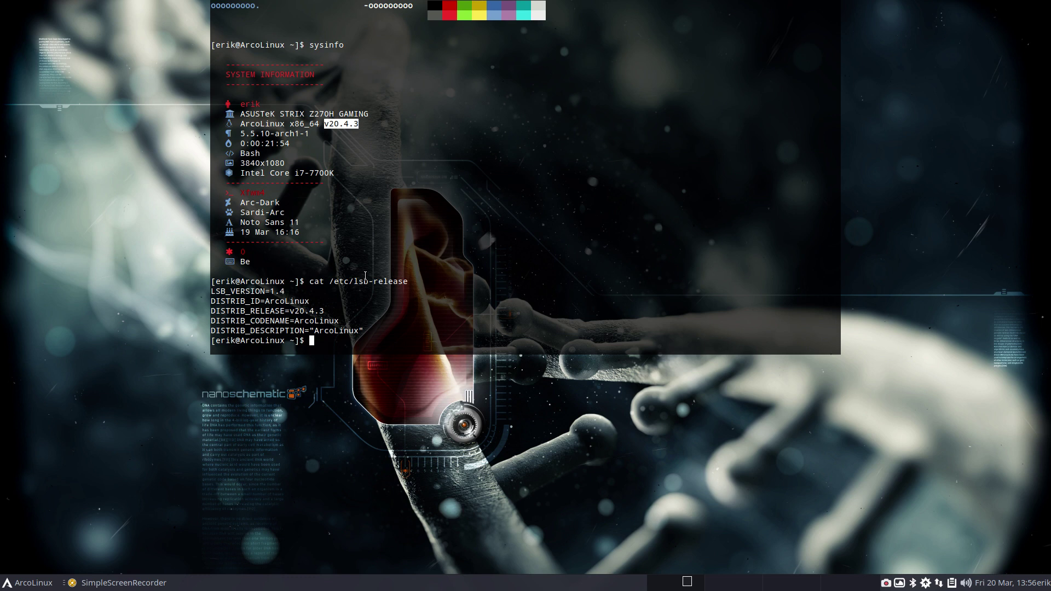
key("F12")
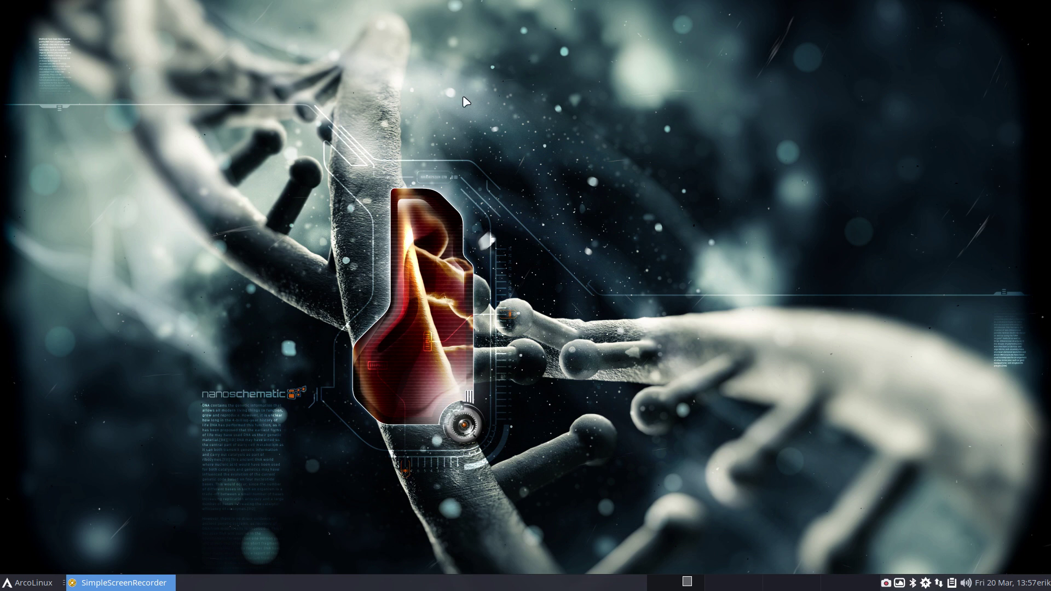
Glance at the Whisker menu, then launch a termite window showing neofetch output with Super+Enter.
left_click(28, 582)
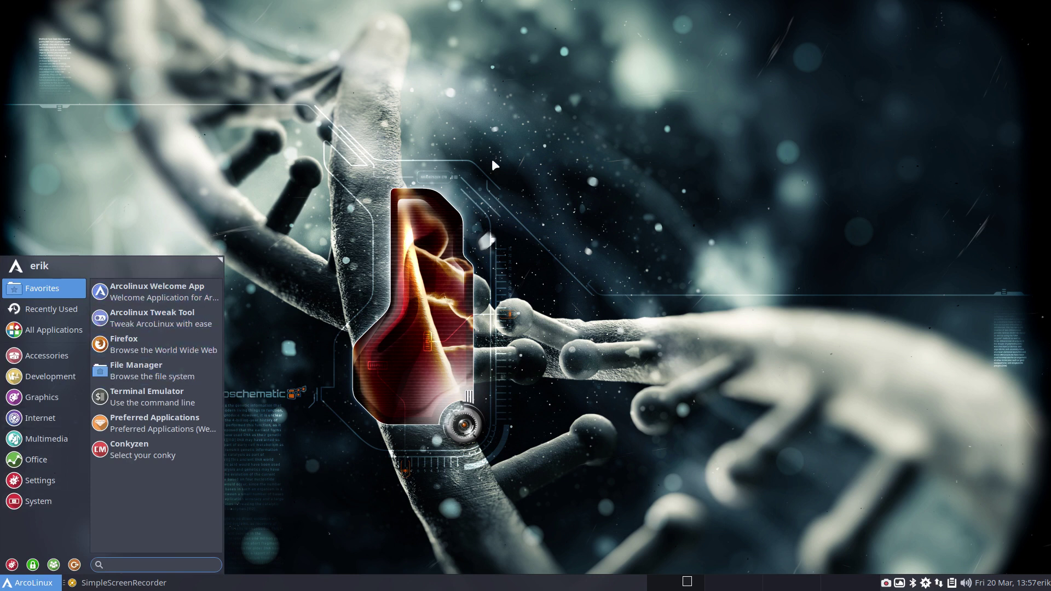
left_click(582, 142)
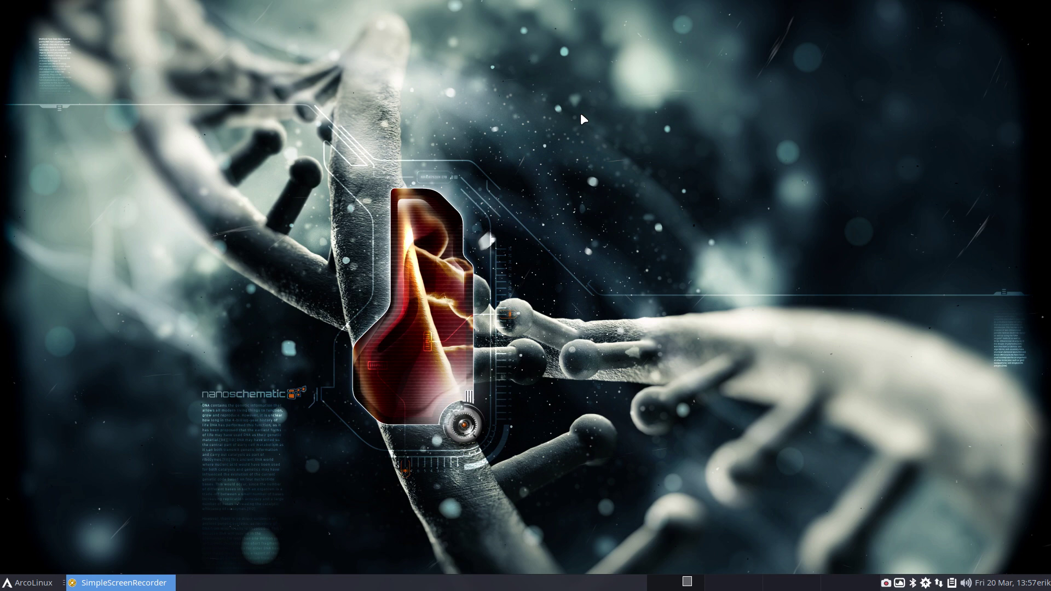
key("super+Return")
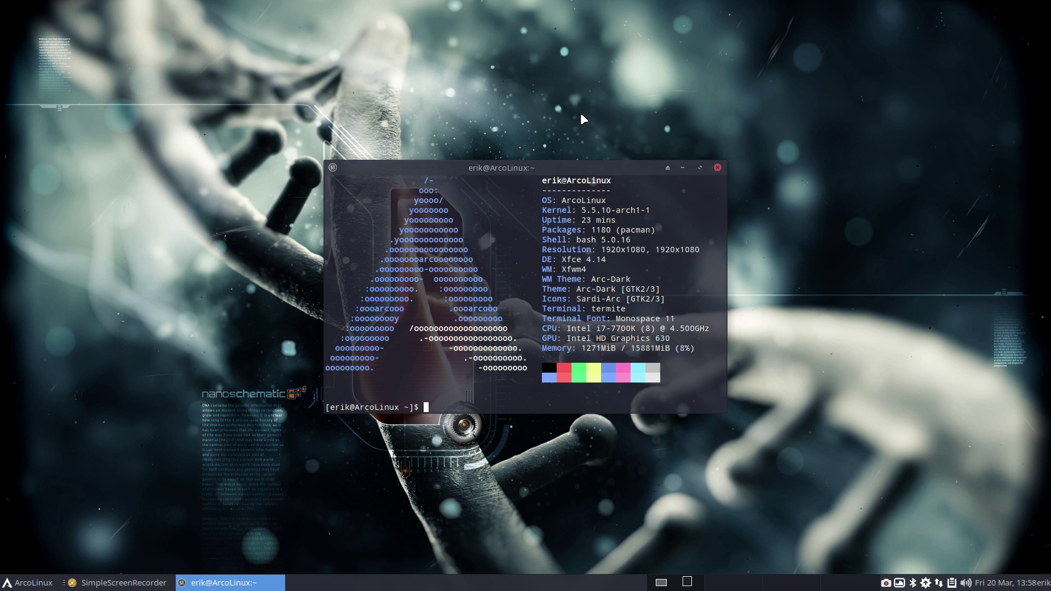
Start sudo pacman -S xcursor-breeze, note its repo_3party source, and cancel at the confirmation prompt.
type("sudo pacman -S xcursor-breeze")
key("Return")
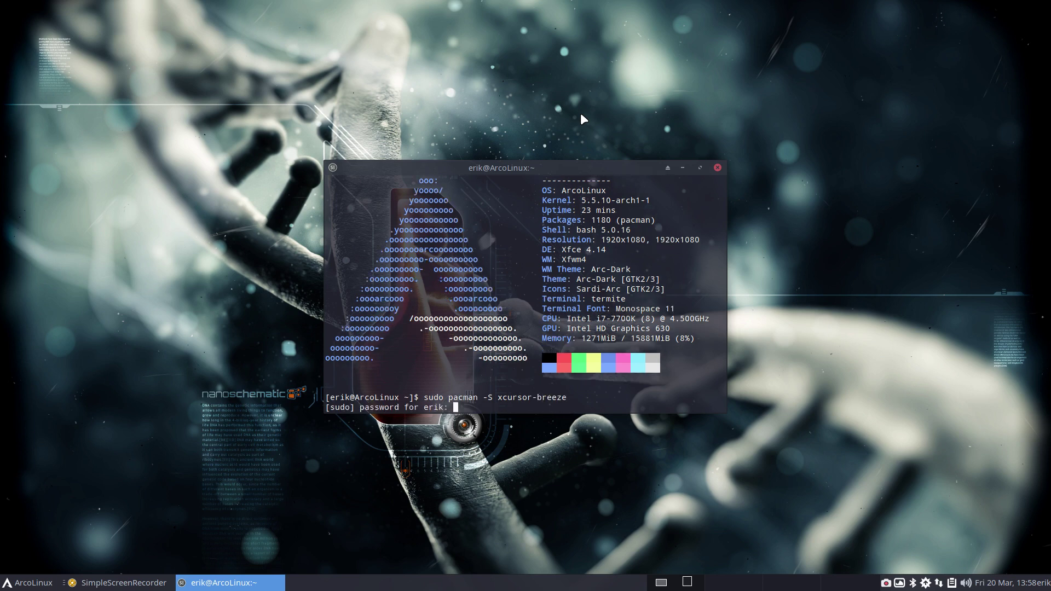
key("Return")
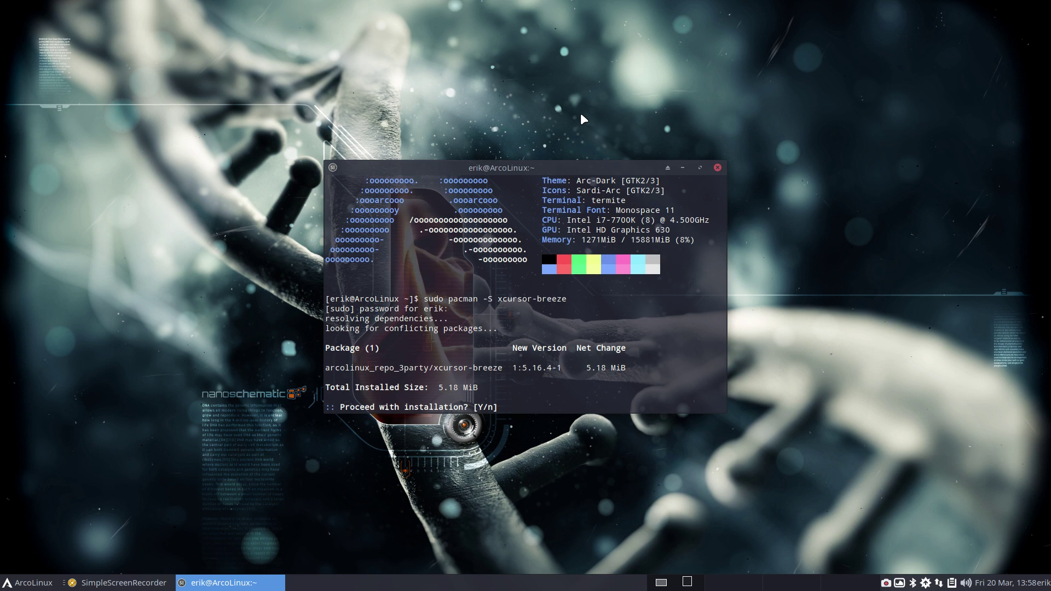
left_click_drag(375, 368, 429, 367)
key("ctrl+c")
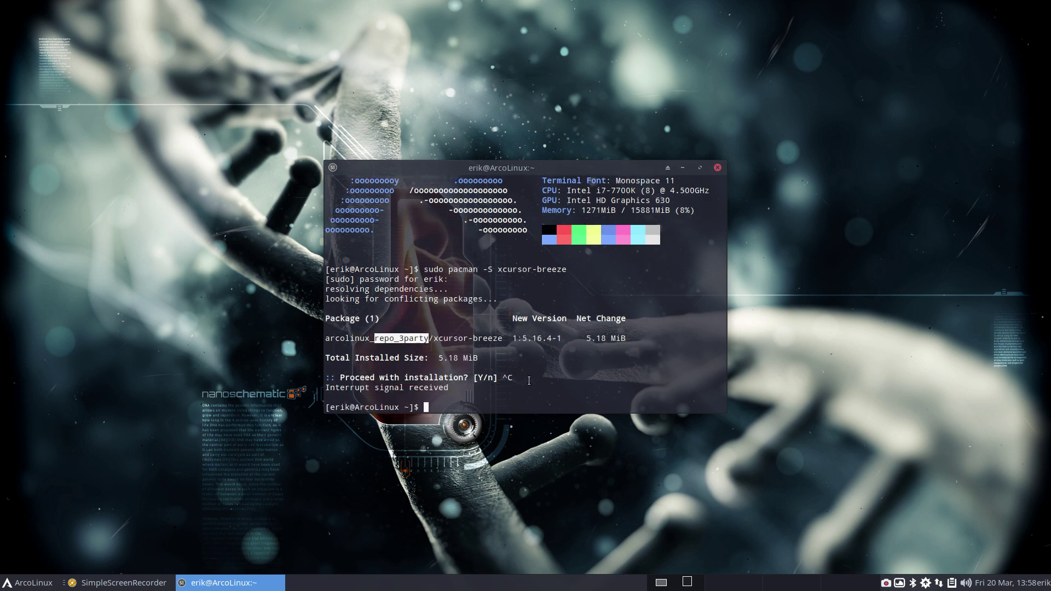
Search xcursor-breeze with yay and compare the AUR and repository results.
type("yay xcursor-breeze")
key("Return")
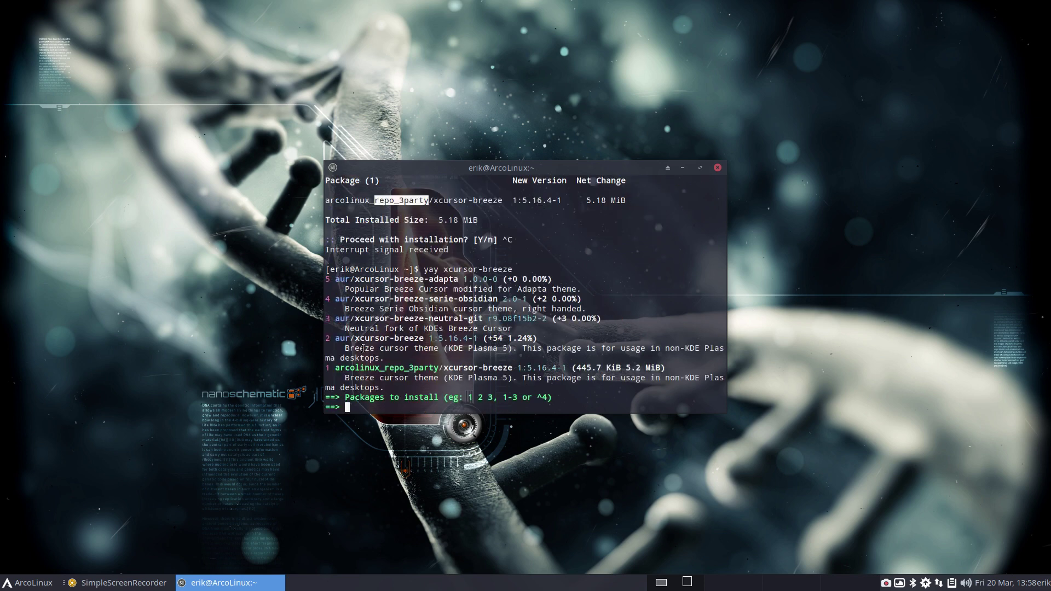
left_click_drag(354, 339, 423, 338)
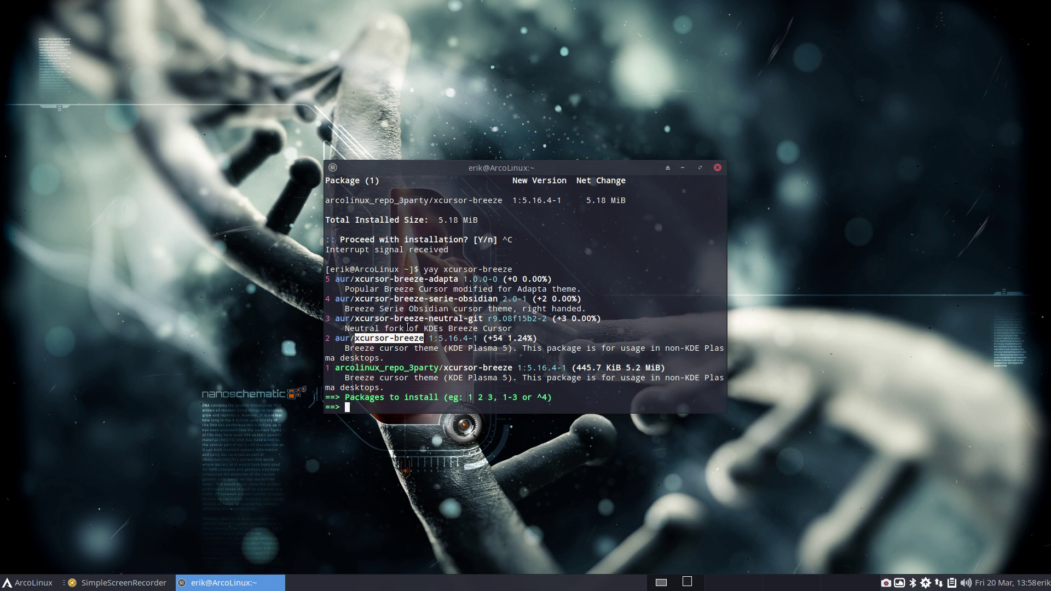
left_click(405, 343)
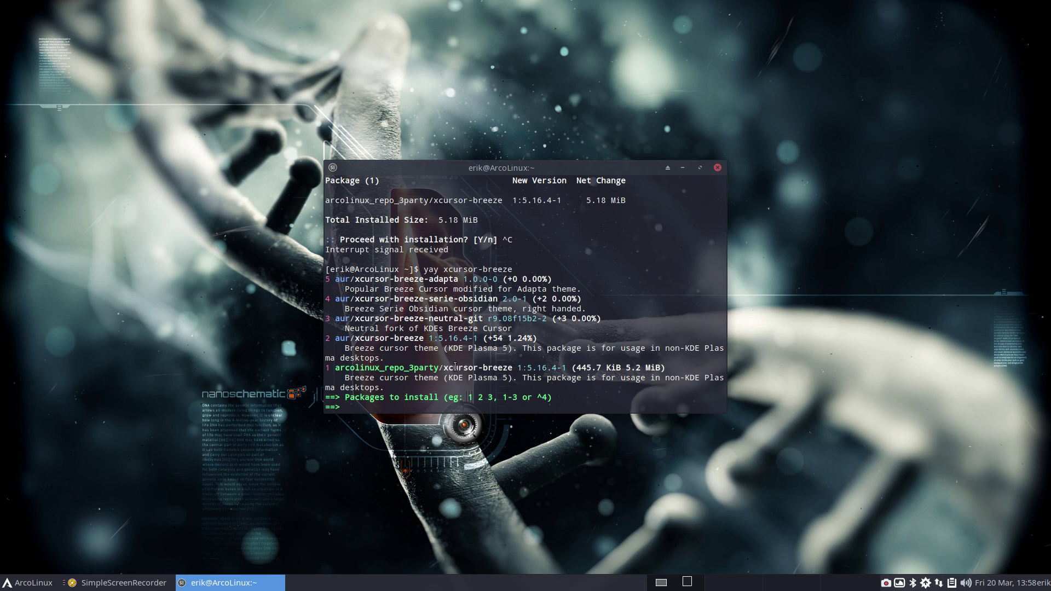
left_click_drag(443, 368, 515, 367)
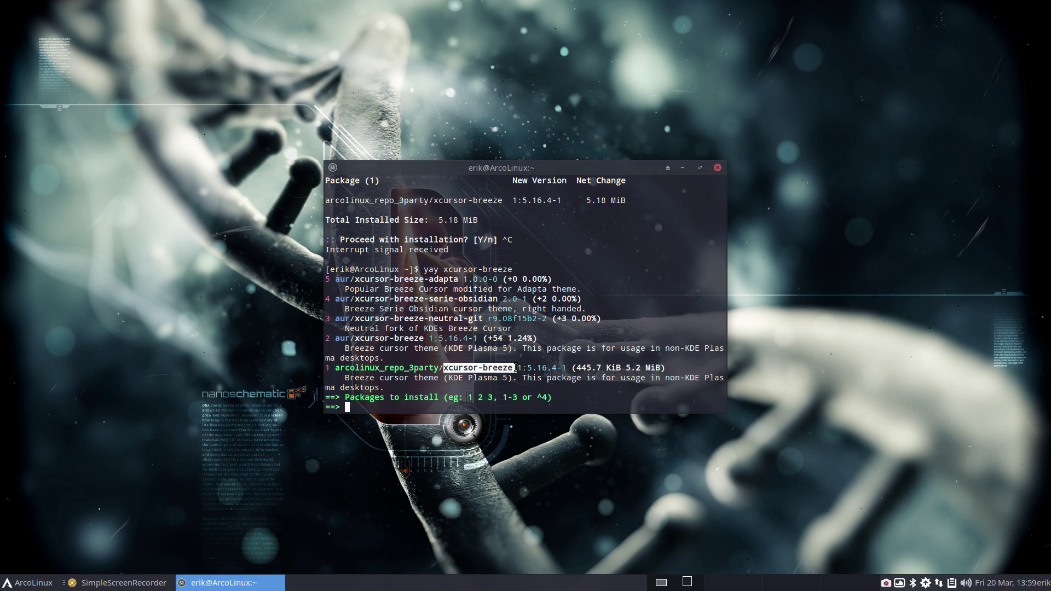
Pick result 1, the ArcoLinux repo package, and confirm installing xcursor-breeze 1:5.16.4-1.
type("1")
key("Return")
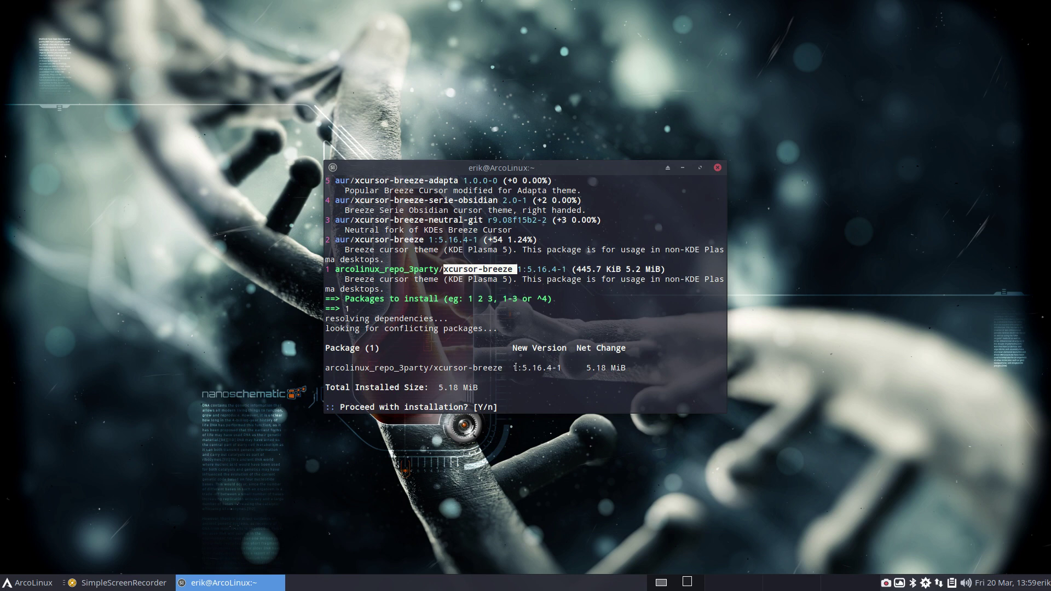
type("y")
key("Return")
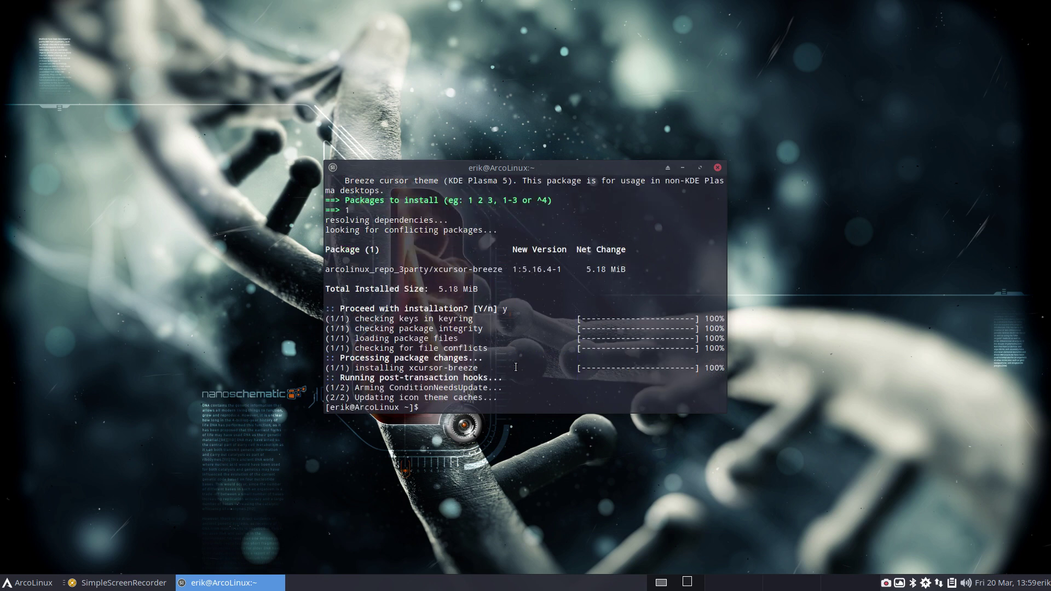
Open pamac from the system tray and search packages for 'breeze'.
left_click(925, 585)
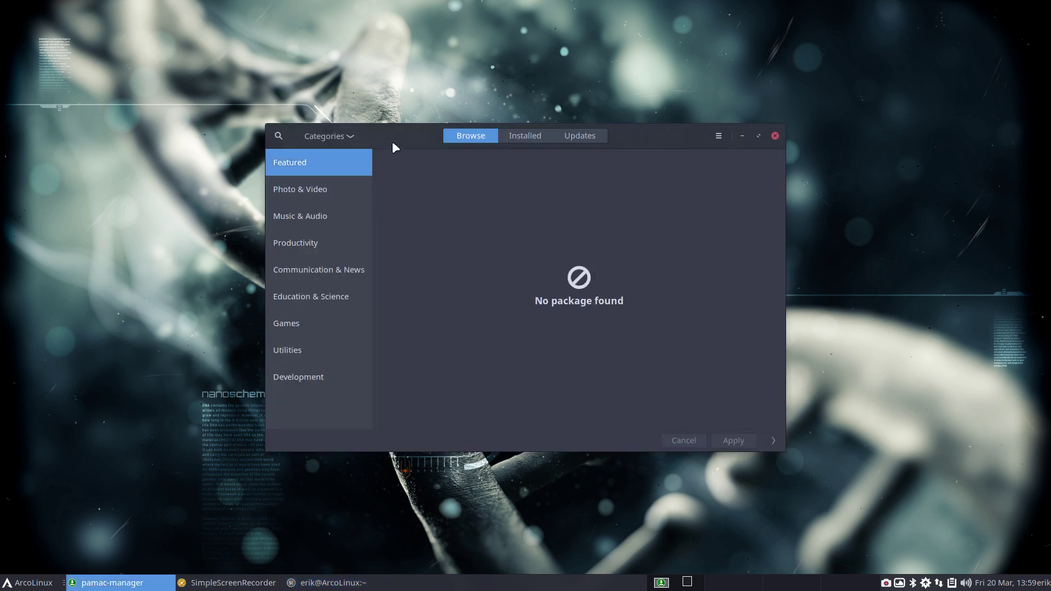
left_click(280, 136)
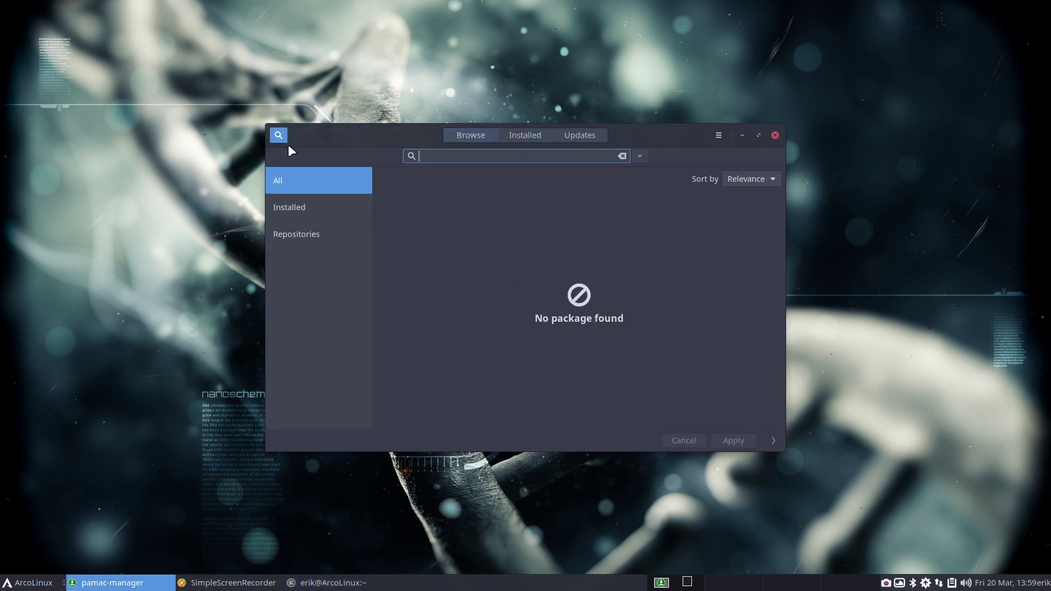
type("breez")
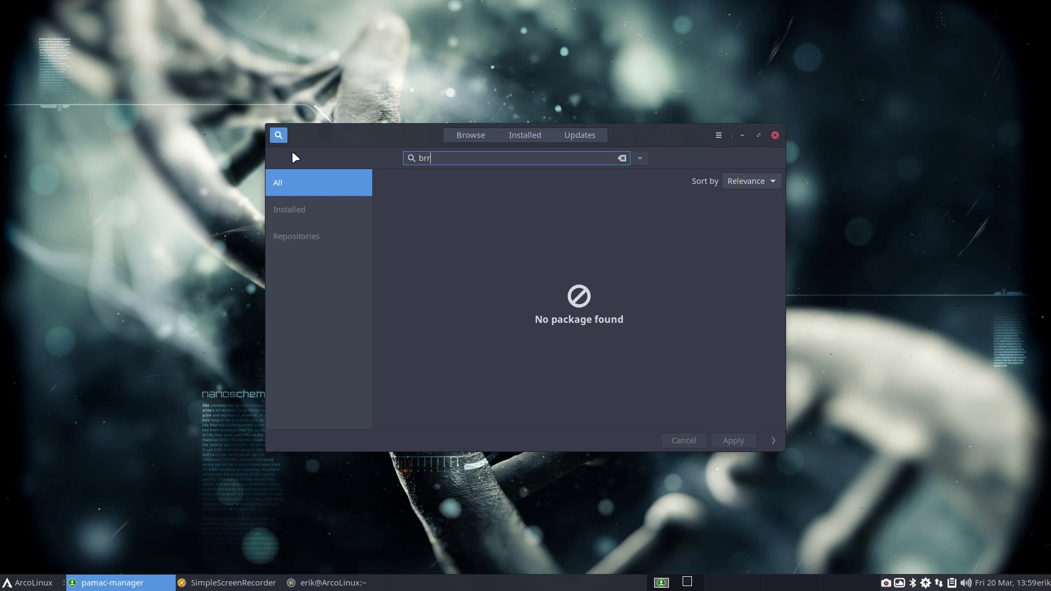
type("e")
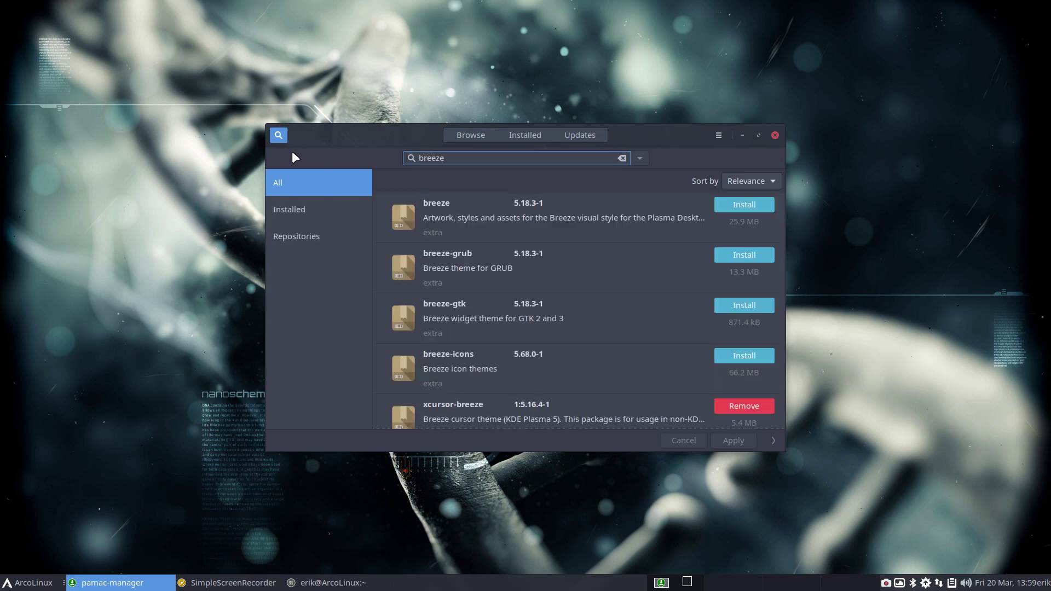
Open xcursor-breeze's details in pamac and browse its Files list of Breeze_Snow cursor files.
left_click(462, 409)
left_click(305, 186)
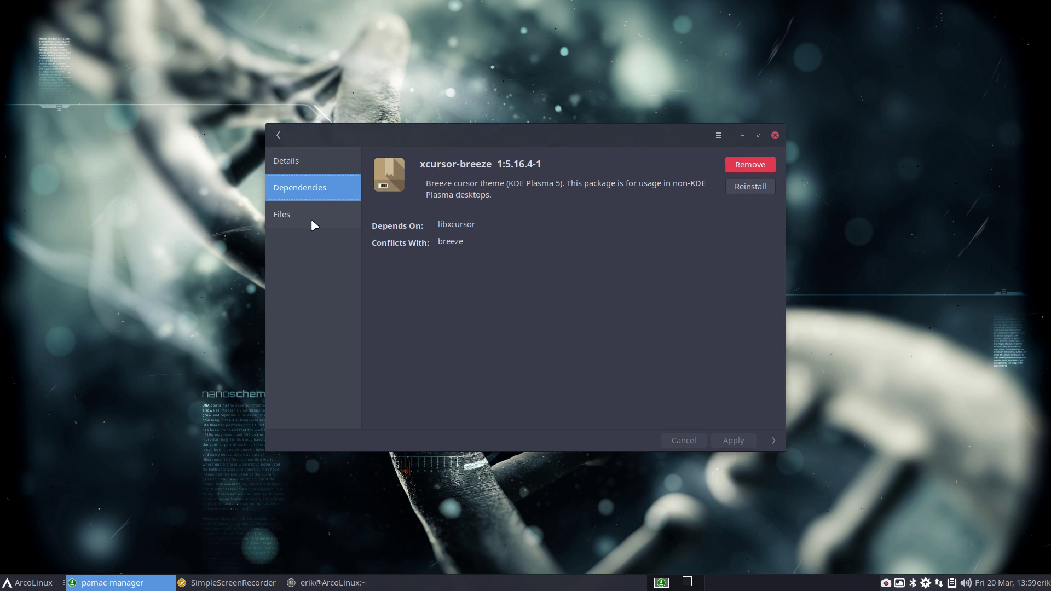
left_click(277, 213)
left_click(310, 194)
left_click(324, 219)
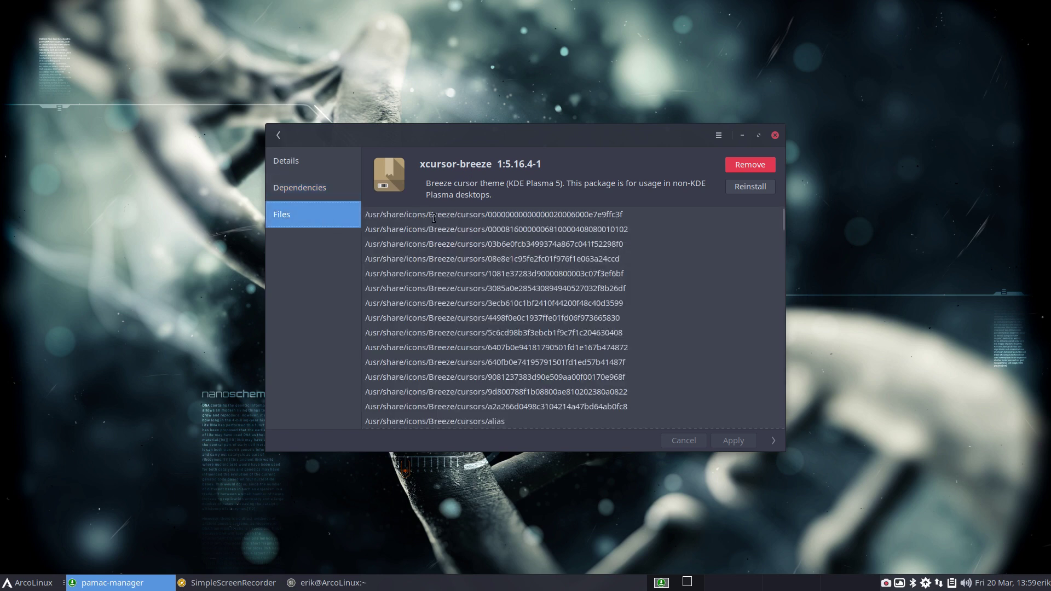
left_click_drag(429, 214, 455, 214)
scroll(459, 258, "down", 20)
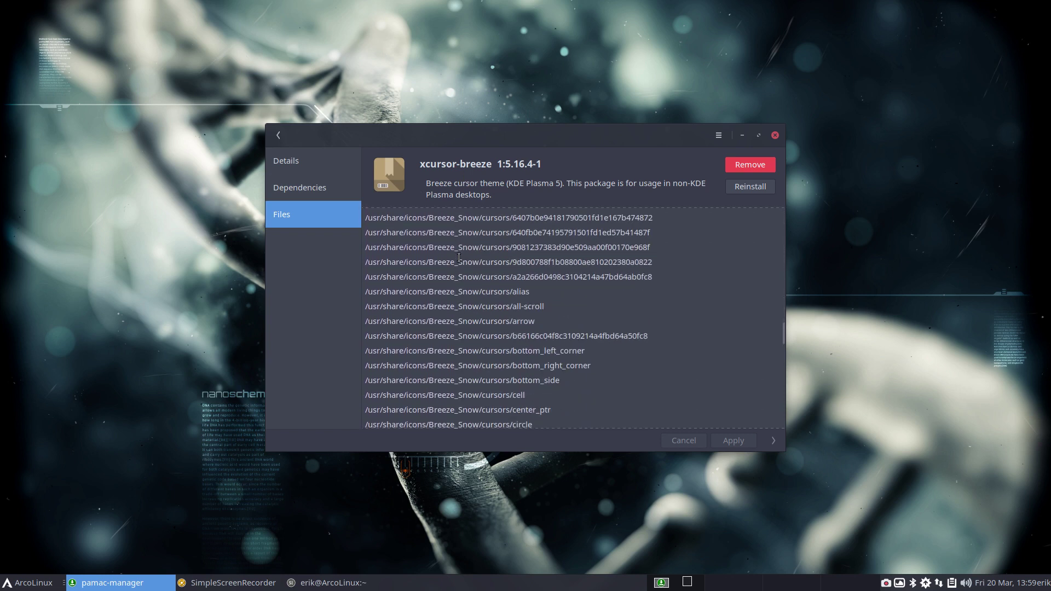
scroll(459, 257, "down", 3)
left_click_drag(480, 260, 429, 260)
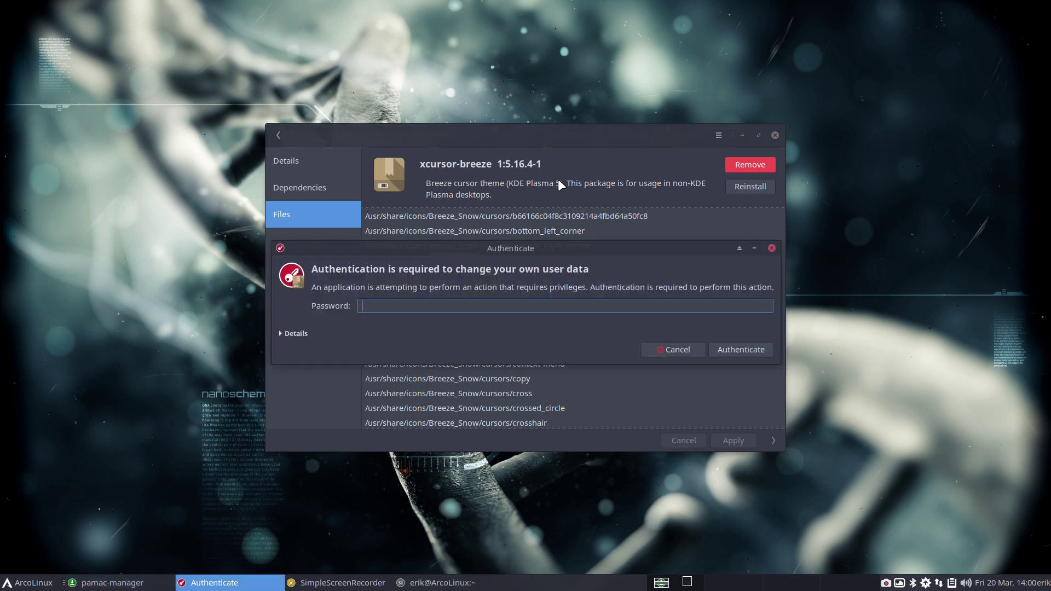
Authenticate with the account password, then choose i3 on the Tweak Tool's Desktop installer page.
type("****")
key("Return")
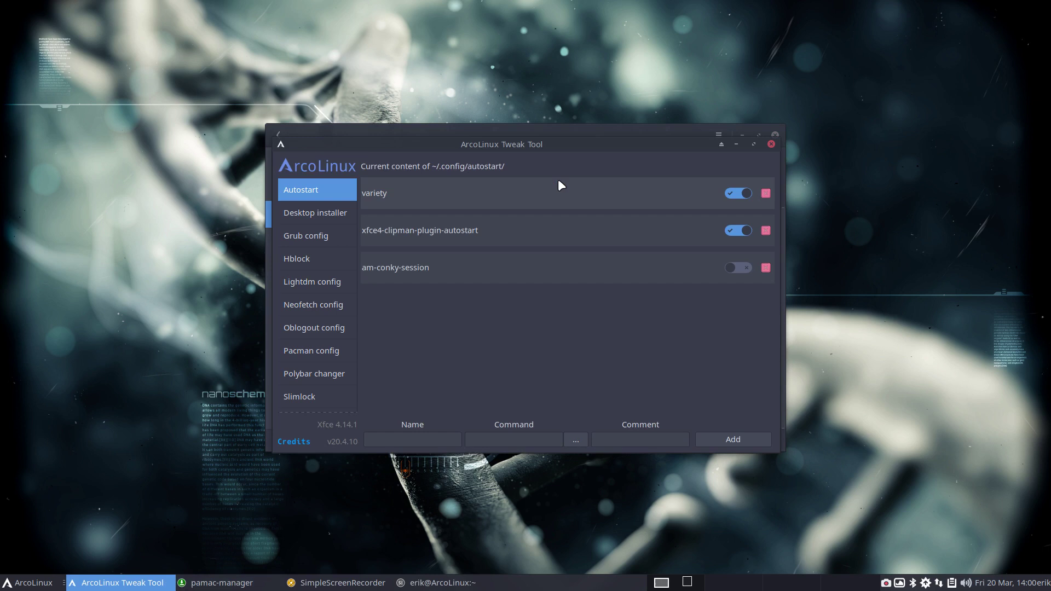
left_click(319, 214)
left_click(435, 186)
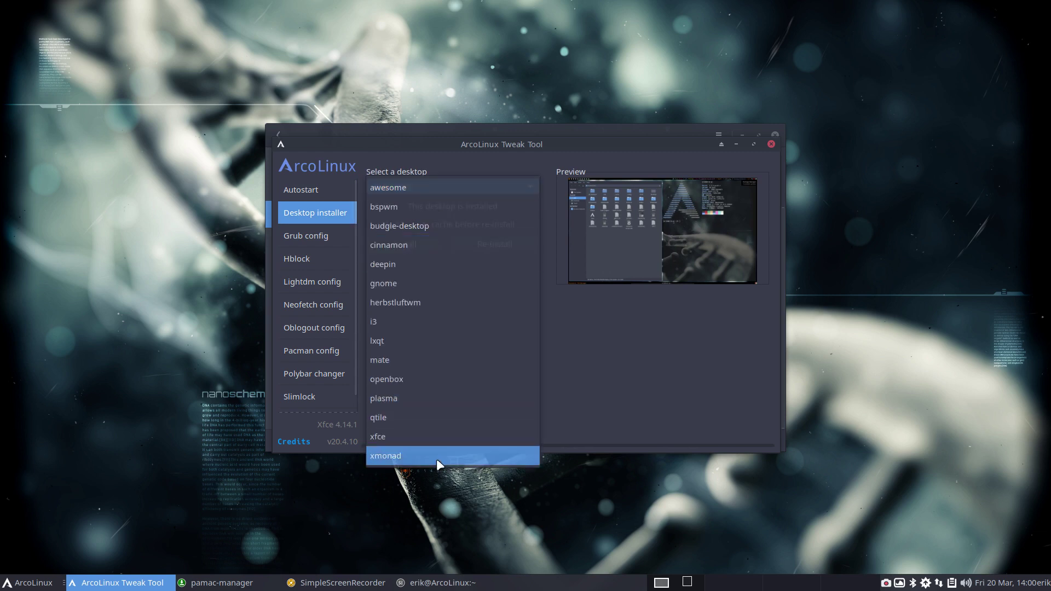
left_click(445, 328)
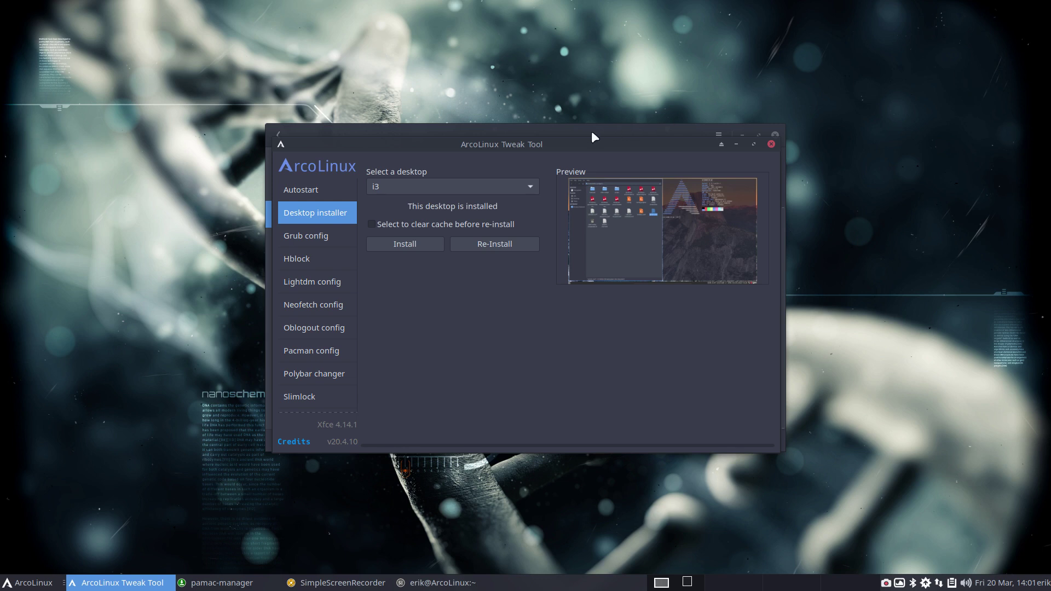
Rearrange the Tweak Tool and pamac windows, recheck the desktop list keeping i3, then close Tweak Tool.
left_click_drag(543, 144, 658, 208)
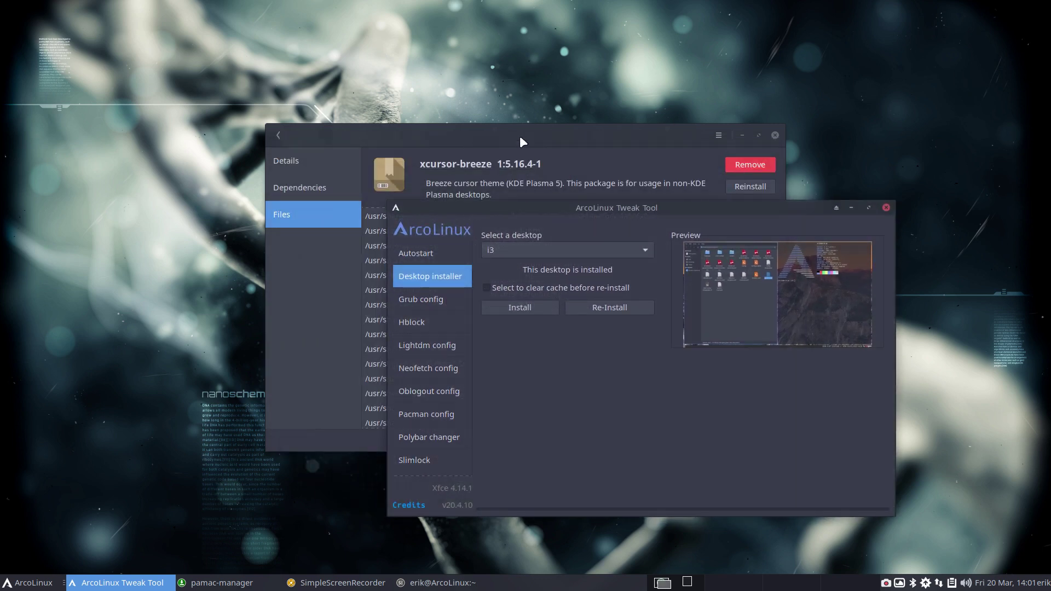
left_click_drag(520, 141, 438, 100)
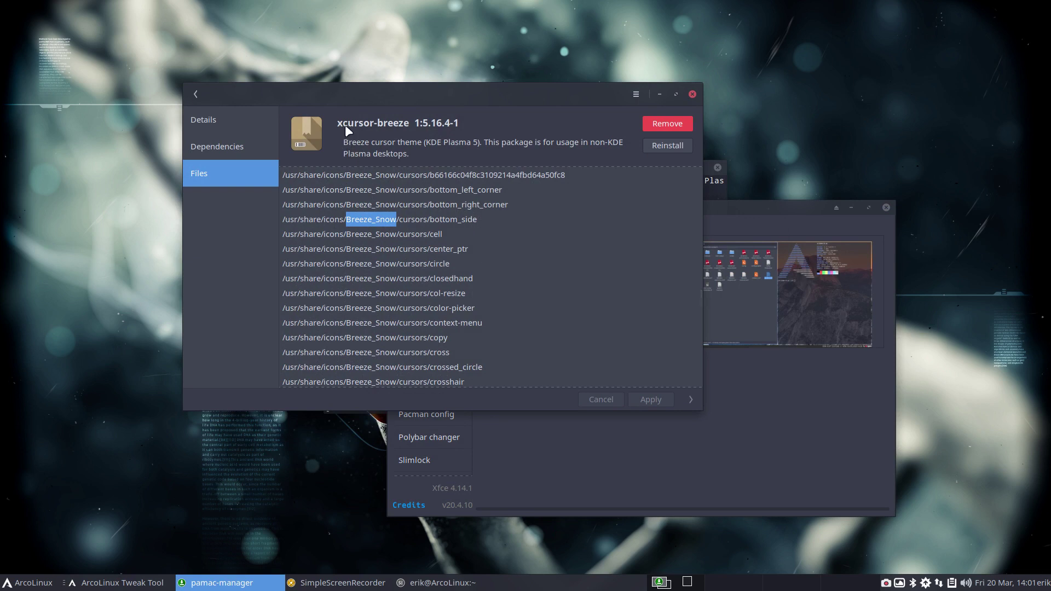
left_click(780, 502)
left_click(565, 253)
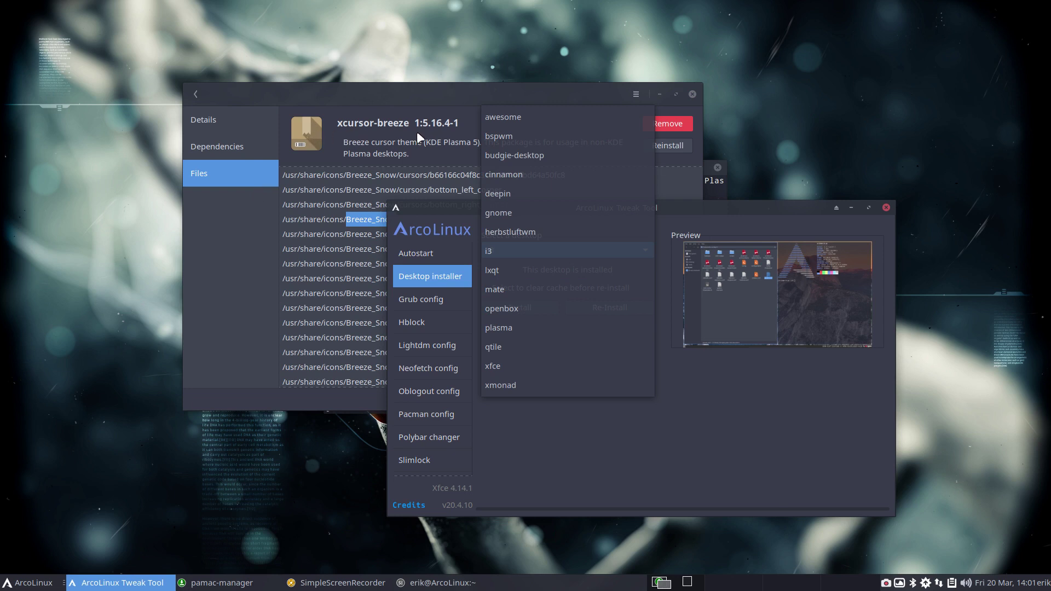
left_click(621, 446)
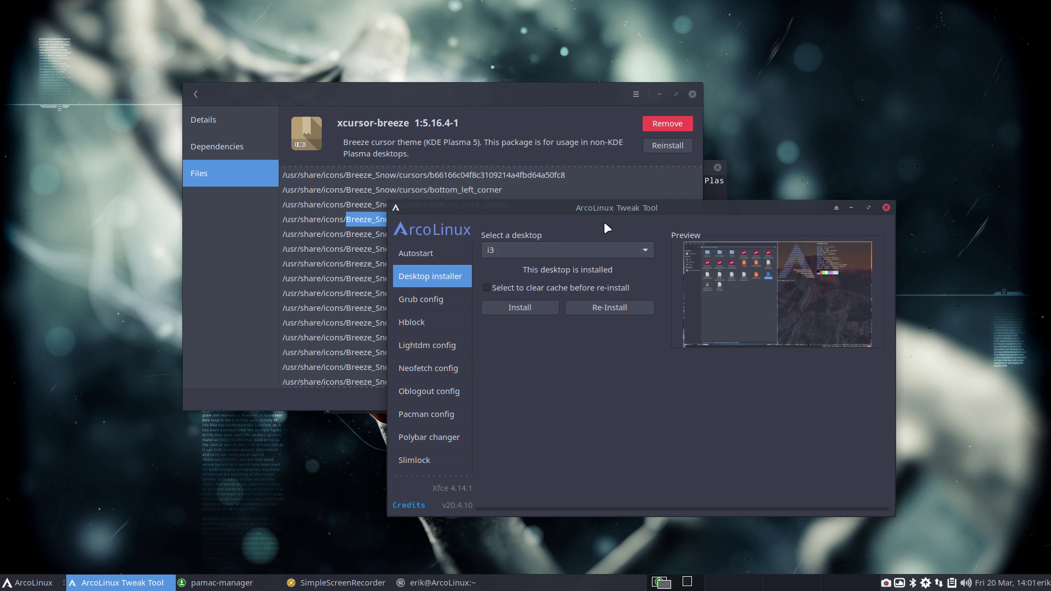
left_click_drag(613, 208, 746, 255)
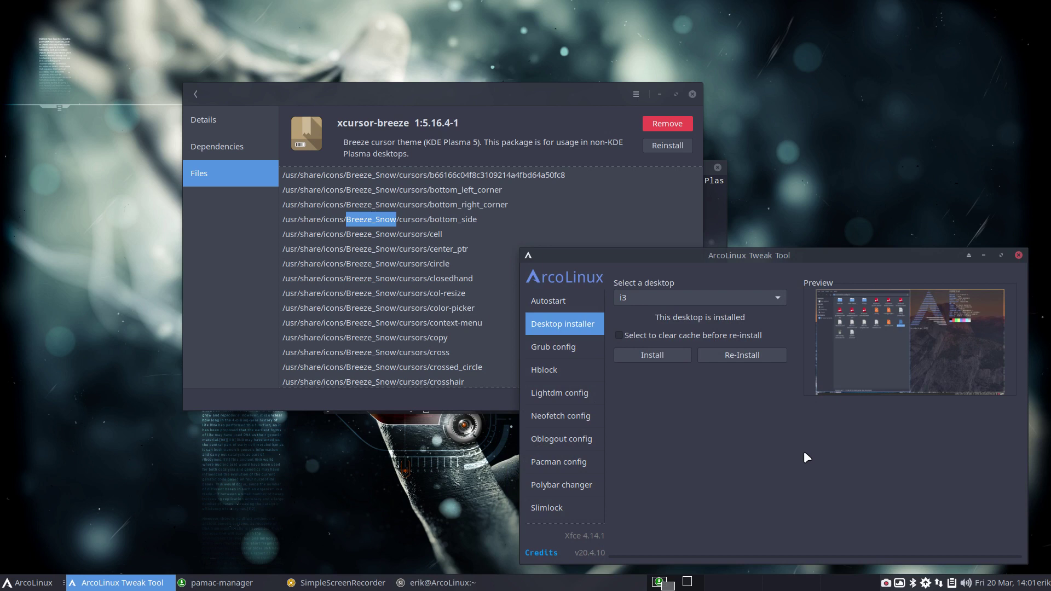
left_click(1019, 255)
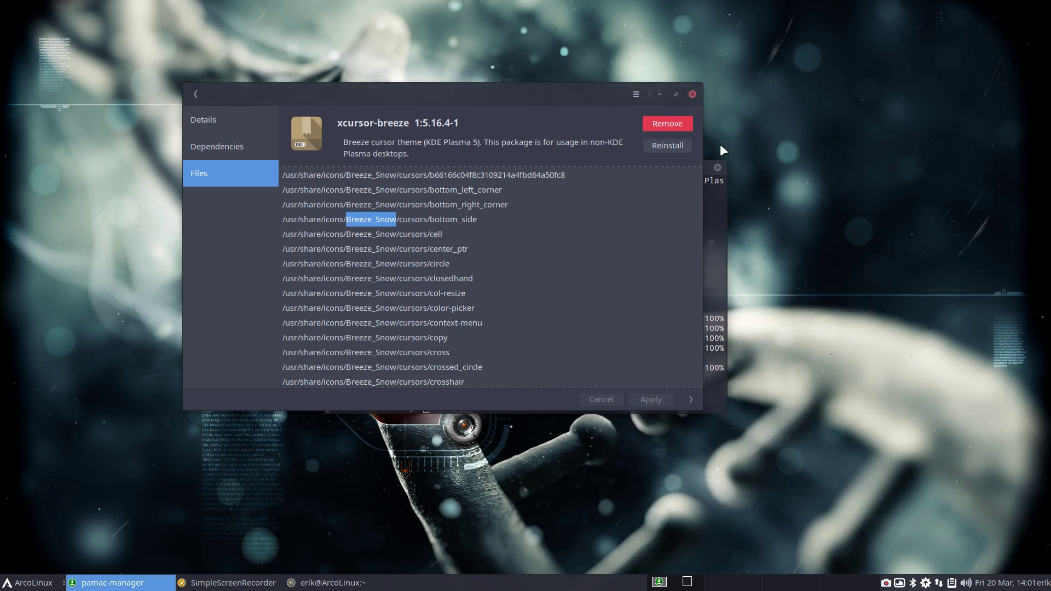
Close pamac-manager and highlight the xcursor-breeze package line in termite's install output.
left_click(692, 94)
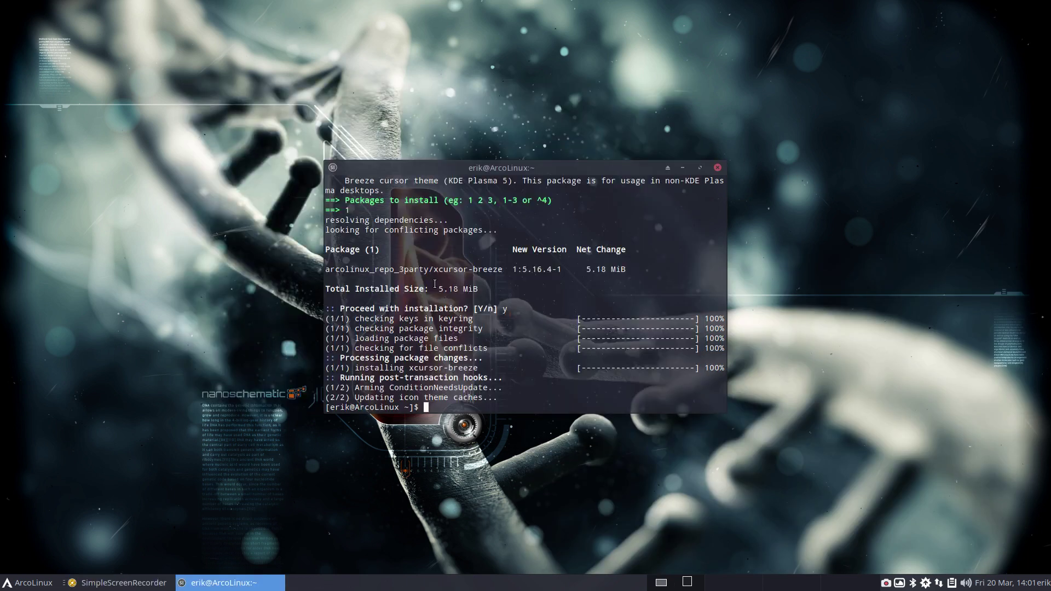
left_click_drag(424, 271, 523, 285)
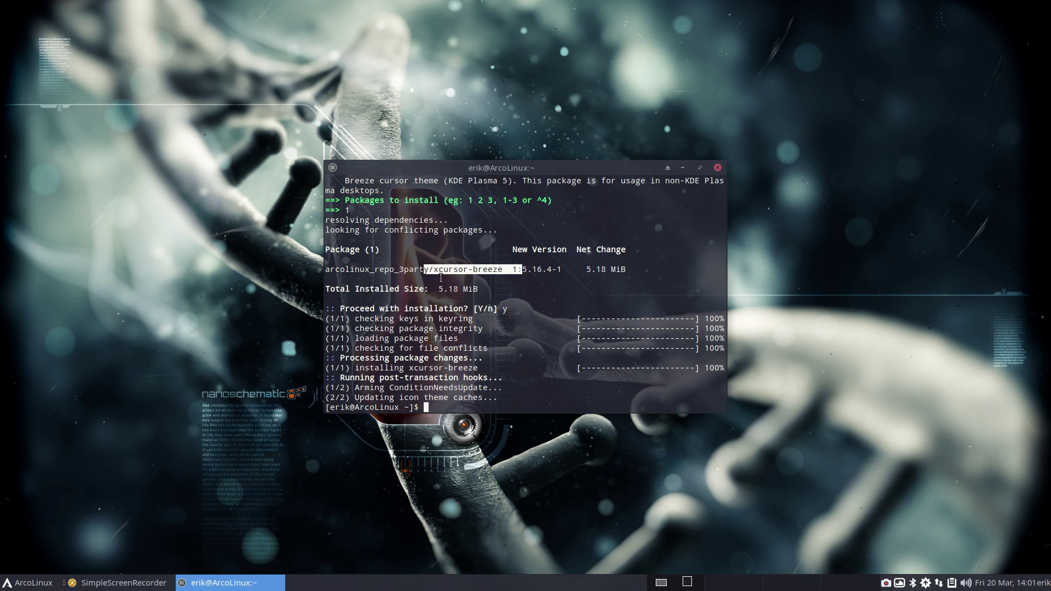
Try the Breeze Light cursor theme, switch back to Bibata Ice, and close Mouse and Touchpad.
left_click(33, 583)
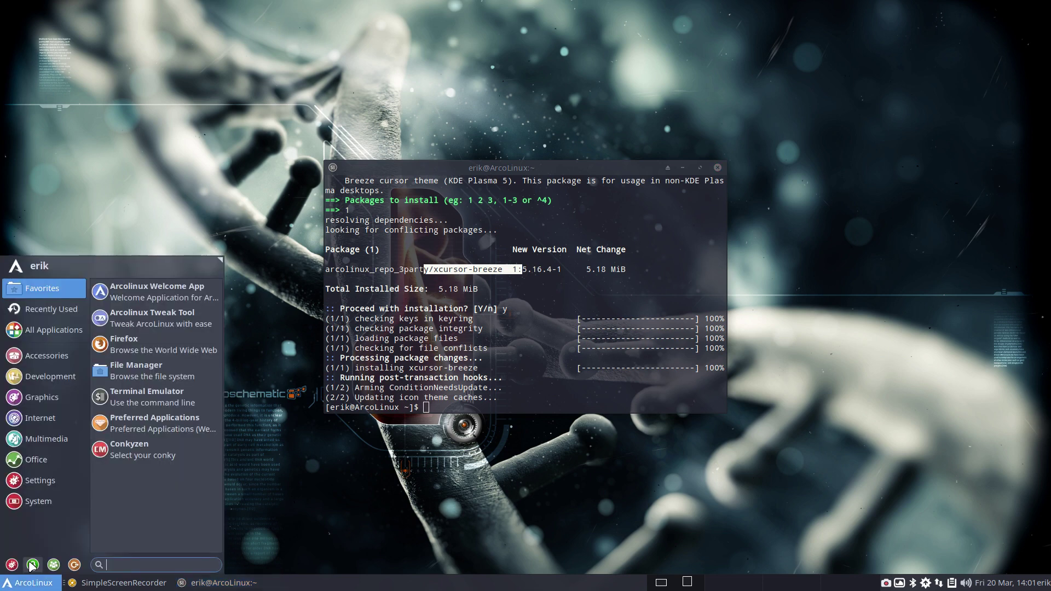
left_click(33, 564)
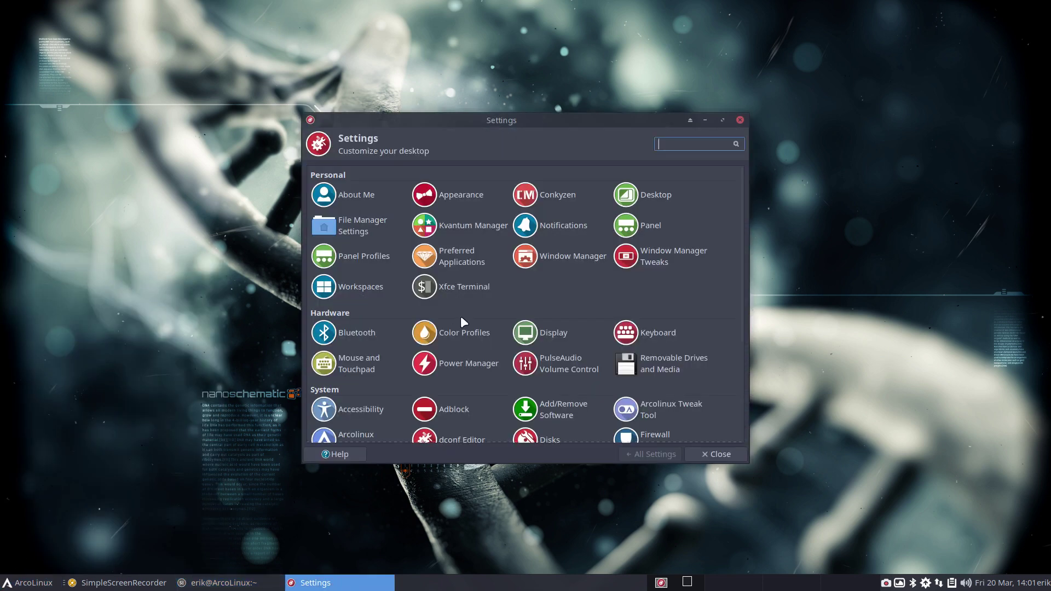
left_click(369, 371)
left_click(410, 174)
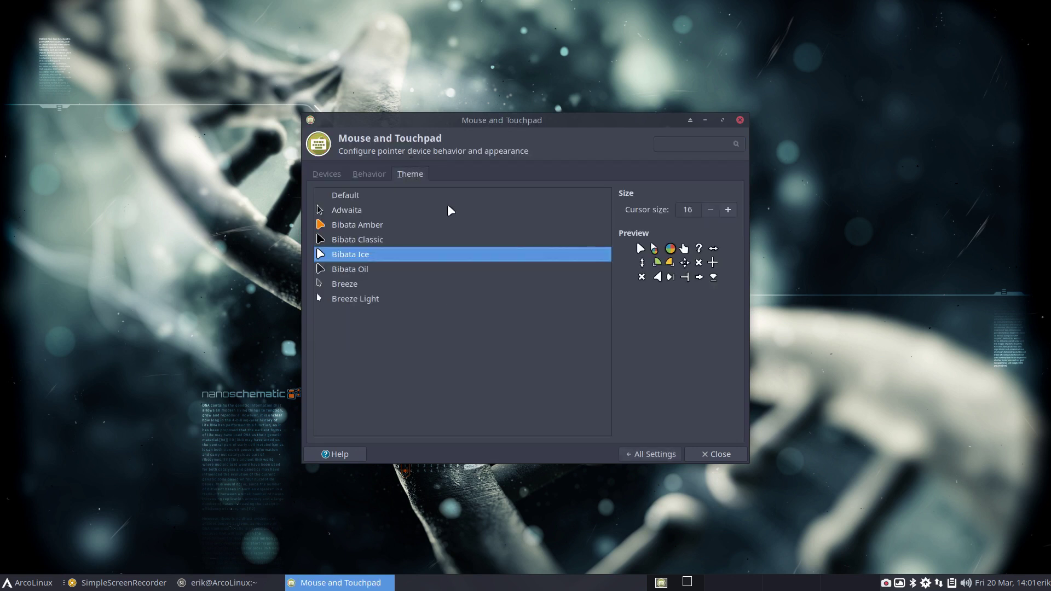
left_click(367, 305)
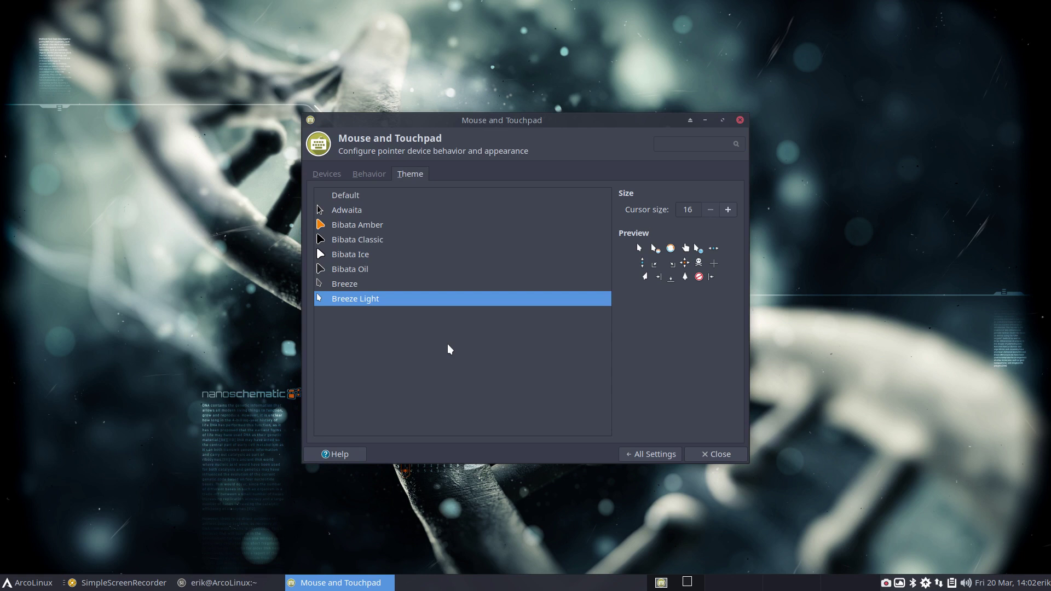
left_click(354, 257)
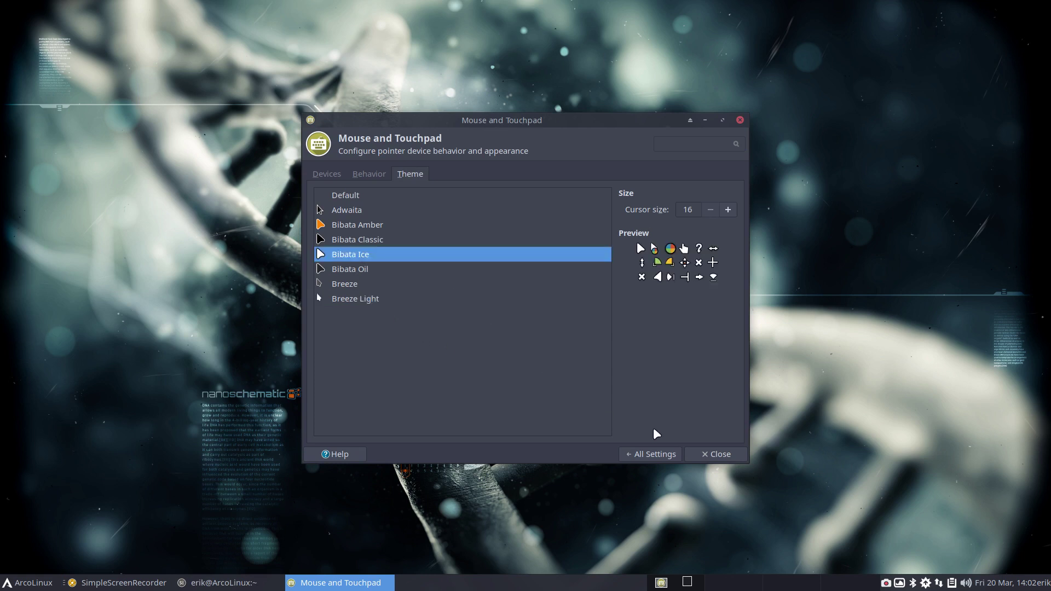
left_click(724, 455)
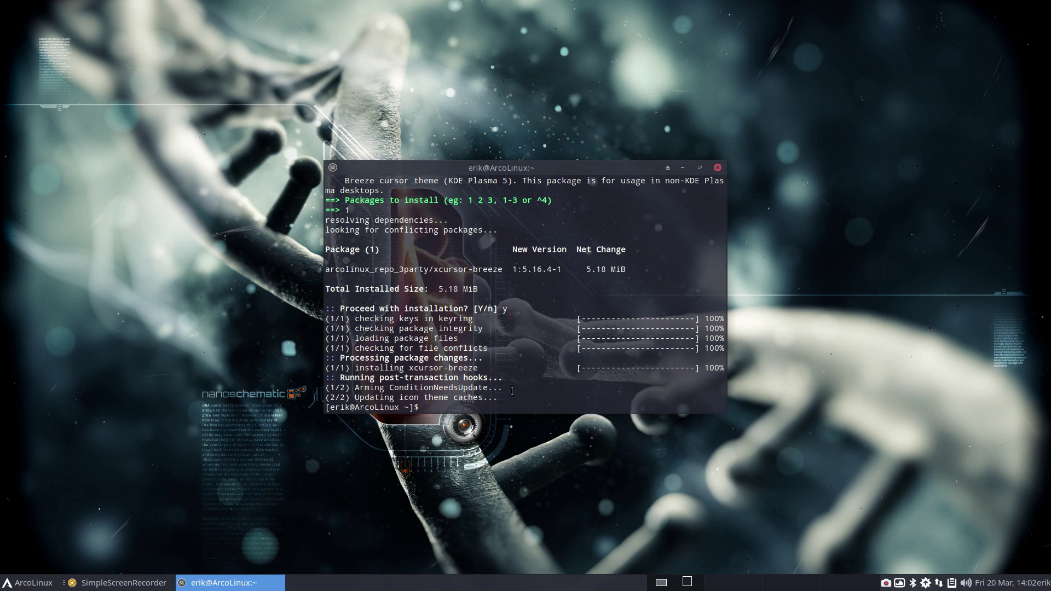
Run sudo pacman -S breeze in the terminal to install Breeze.
type("sudo pacman -S breeze")
key("Return")
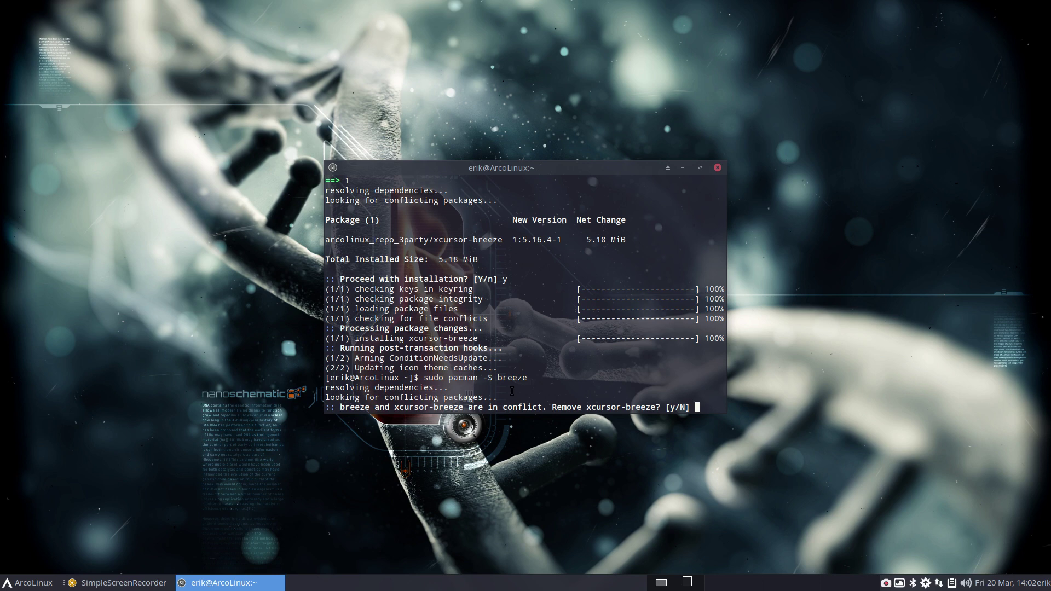
Answer y to remove the conflicting xcursor-breeze and enlarge the terminal to show the package list.
type("y")
key("Return")
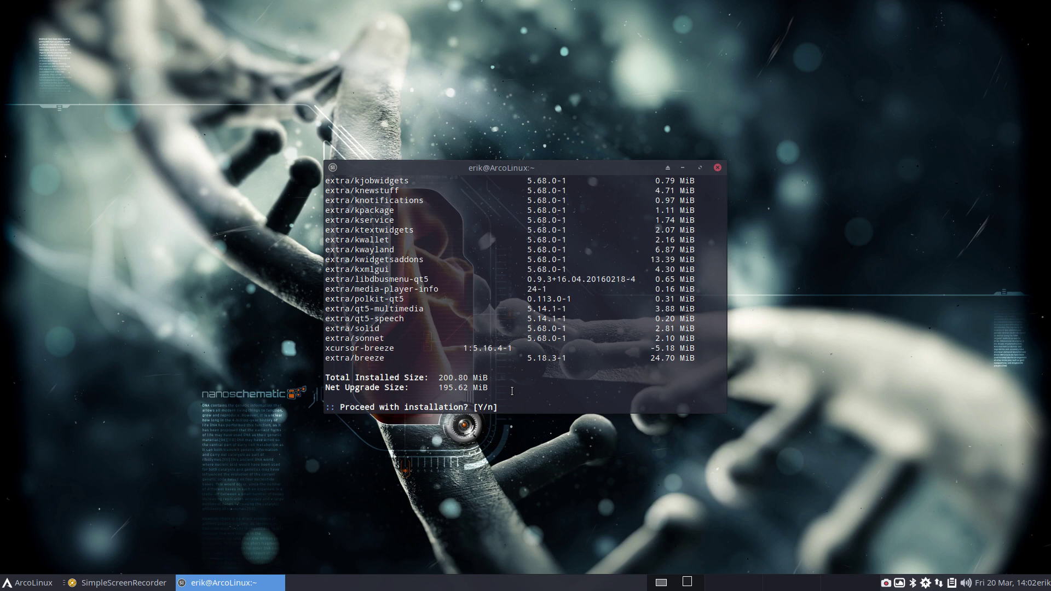
left_click_drag(534, 169, 557, 46)
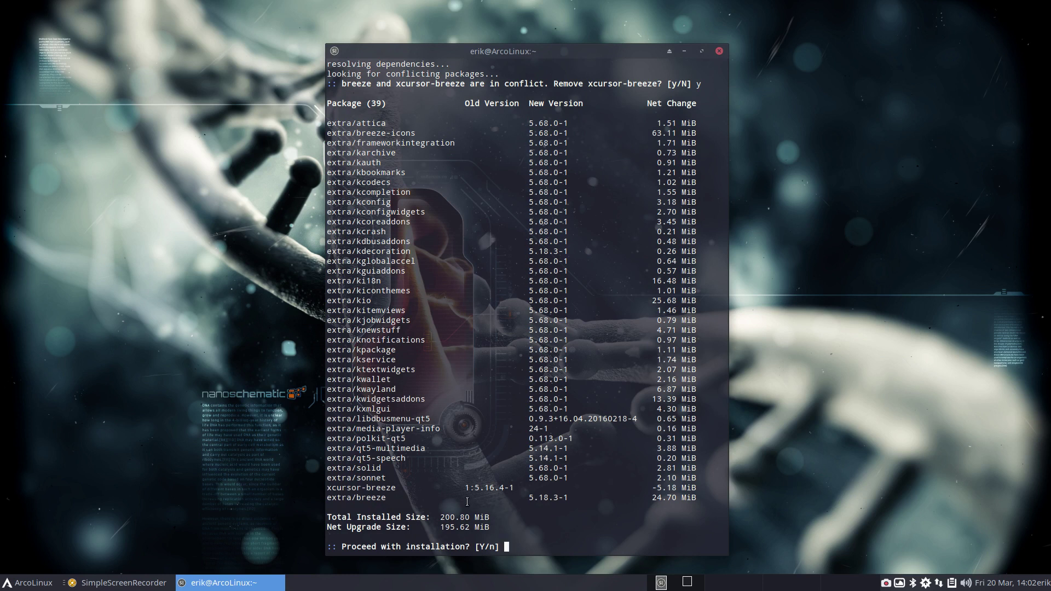
Highlight the breeze and kcodecs-to-xcursor-breeze package lines and the 200.80 MiB total size.
left_click_drag(396, 497, 324, 495)
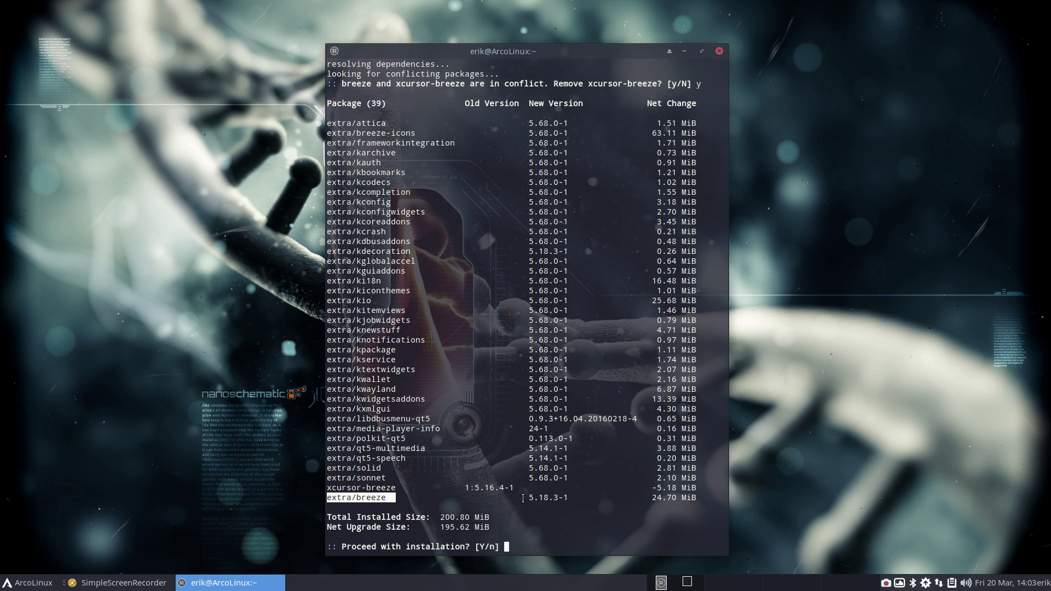
left_click_drag(403, 488, 337, 182)
left_click(403, 266)
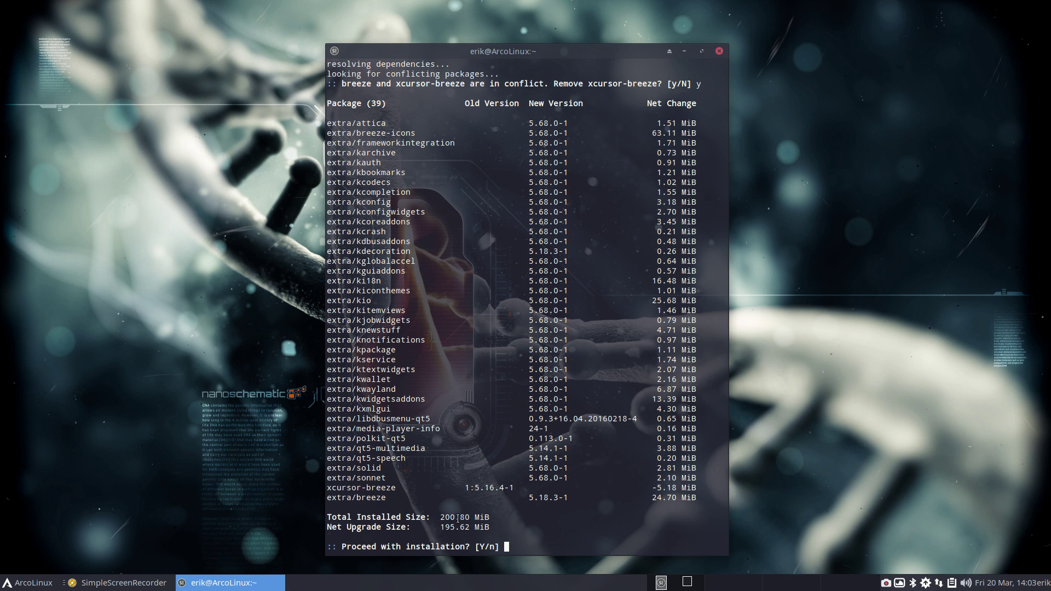
left_click_drag(430, 517, 505, 517)
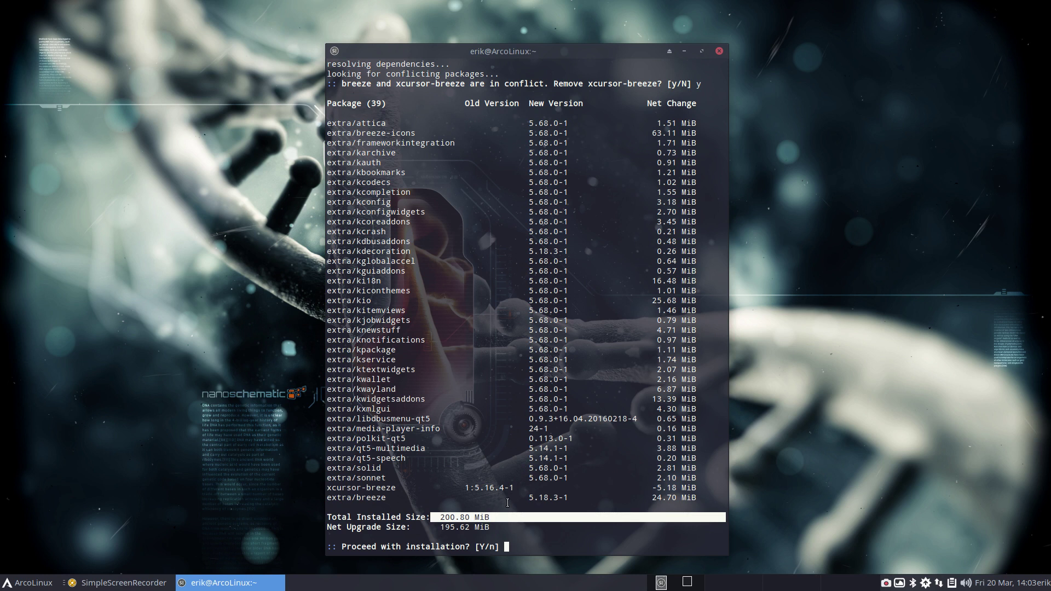
left_click(490, 500)
double_click(439, 517)
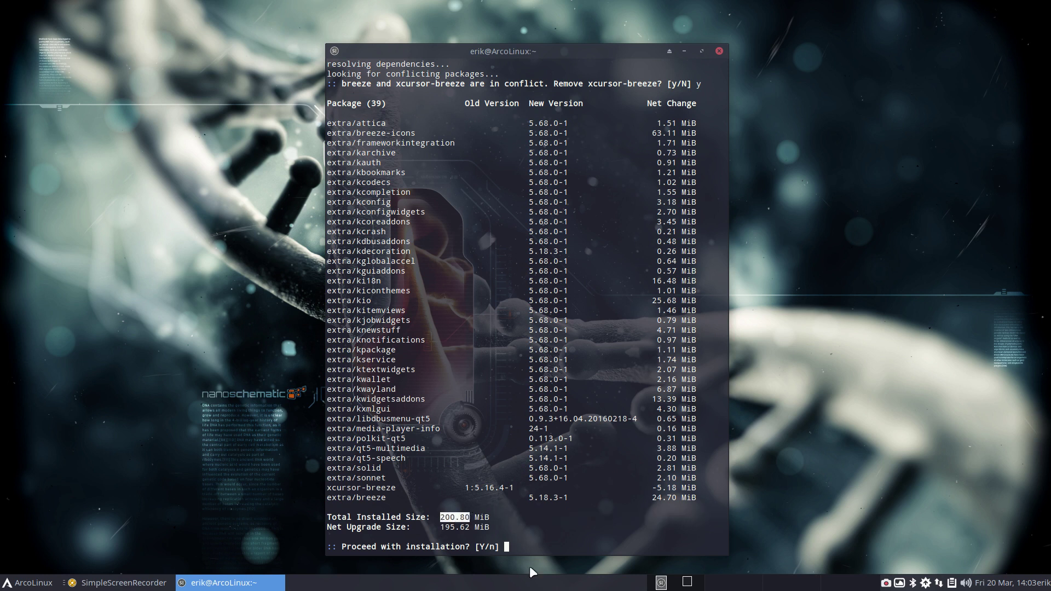
left_click(555, 531)
Answer y to replace xcursor-breeze and scroll through the 39-package list.
type("y")
key("Return")
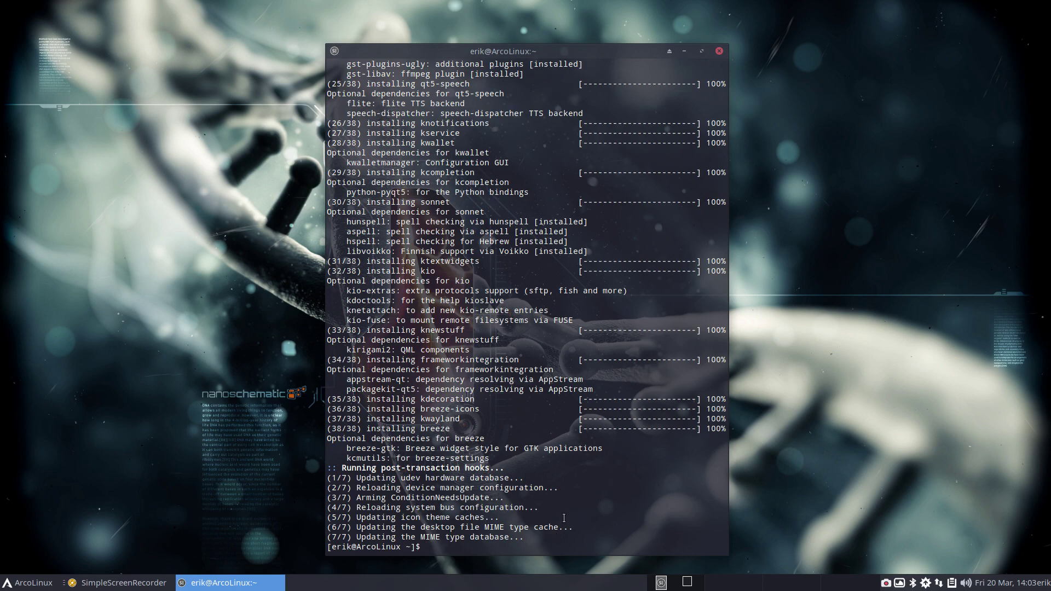
scroll(575, 443, "up", 20)
scroll(575, 444, "up", 2)
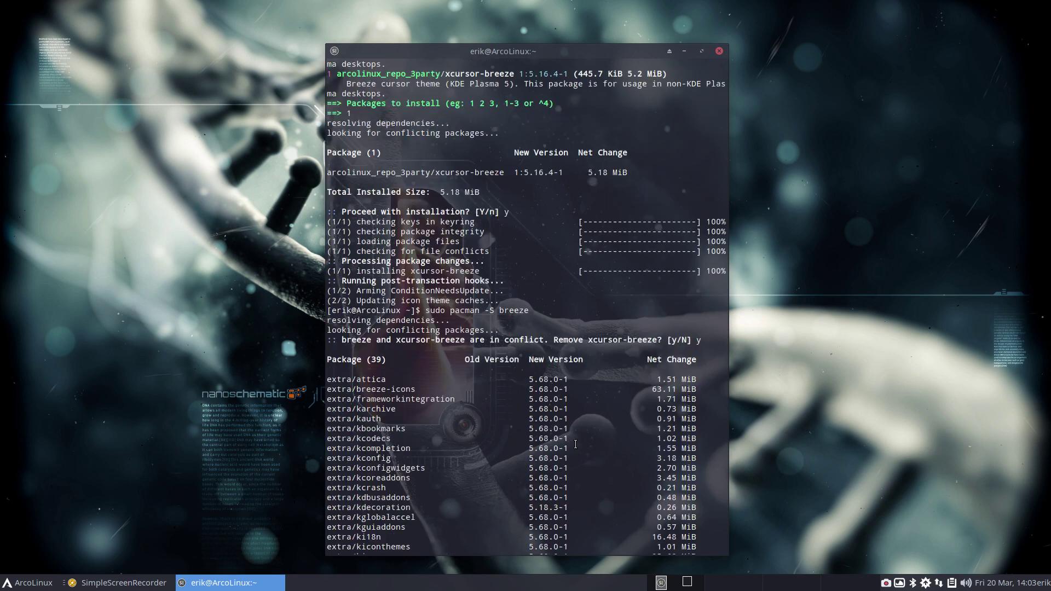
scroll(575, 444, "down", 8)
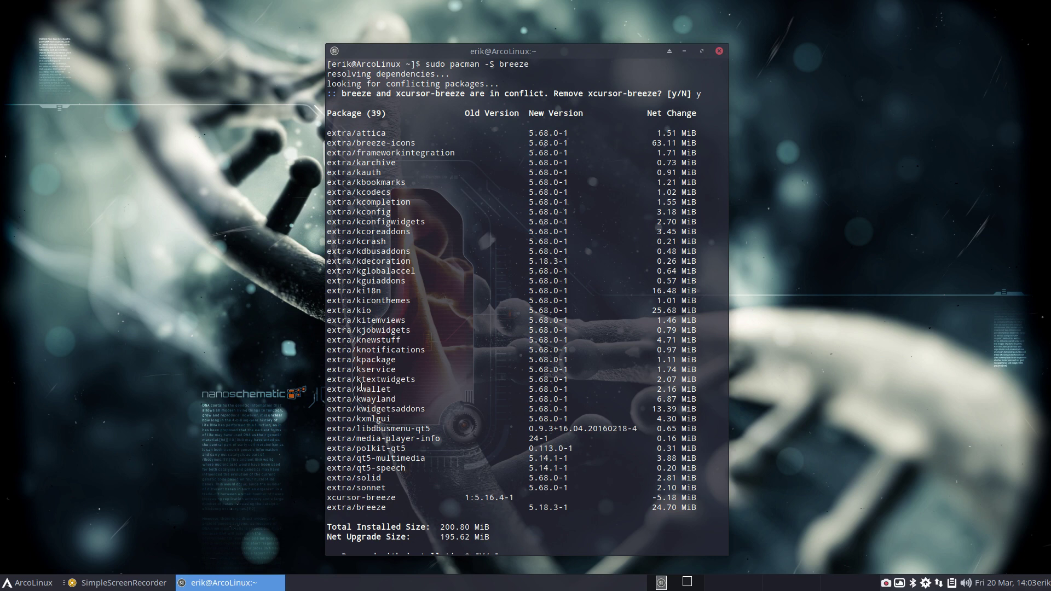
Highlight the dependency lines from kconfigwidgets through sonnet, then confirm installing breeze.
left_click_drag(432, 430, 331, 155)
left_click(381, 238)
left_click_drag(425, 488, 309, 146)
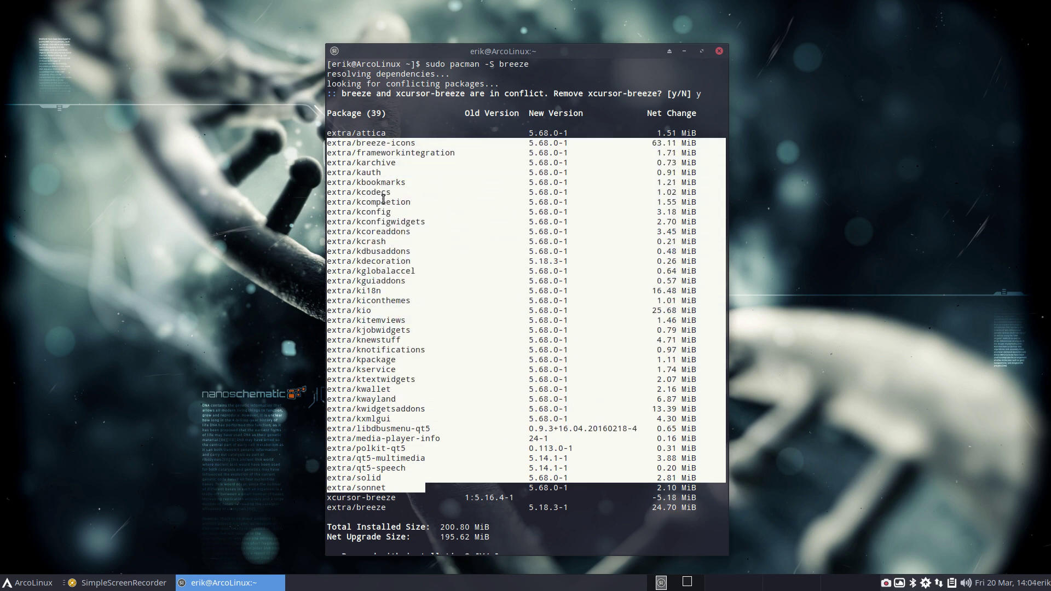
left_click(526, 257)
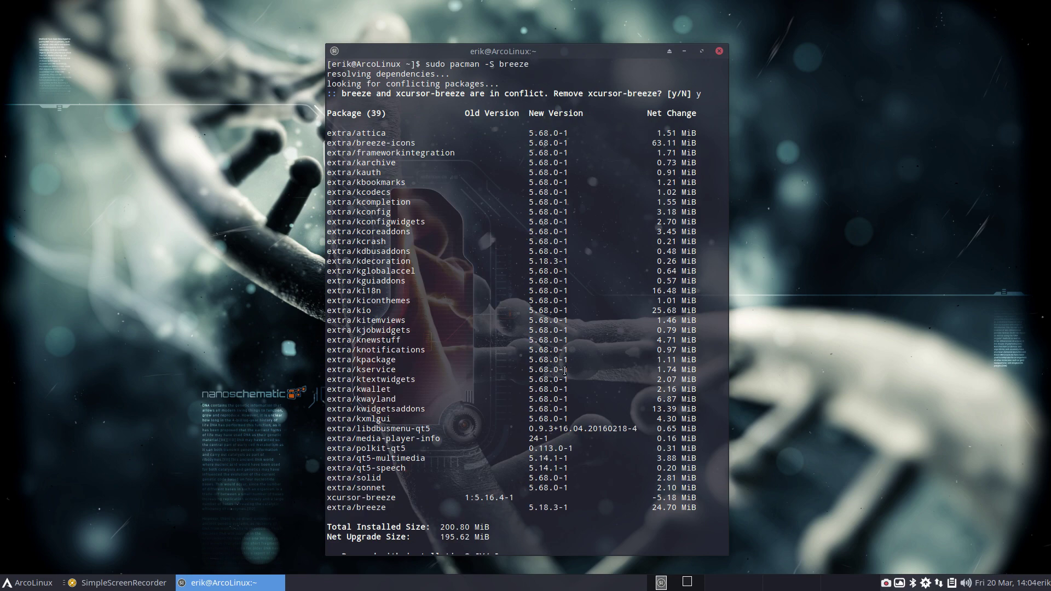
key("Return")
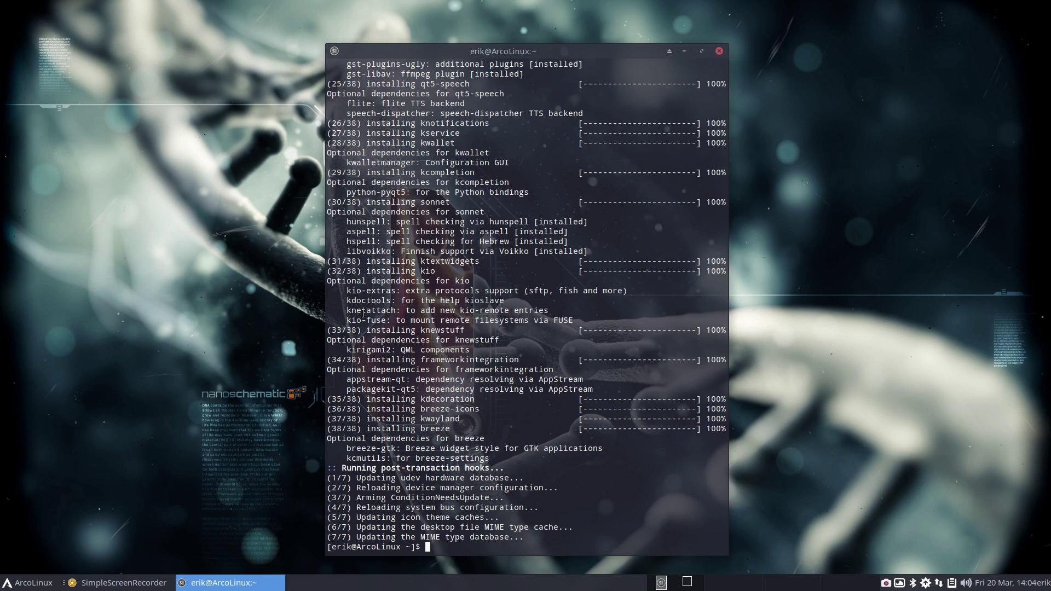
Reinstall bibata-cursor-theme with sudo pacman -S, using Tab completion, and confirm with y.
type("sudo pacman -S bib")
key("Tab")
key("Tab")
type("ac")
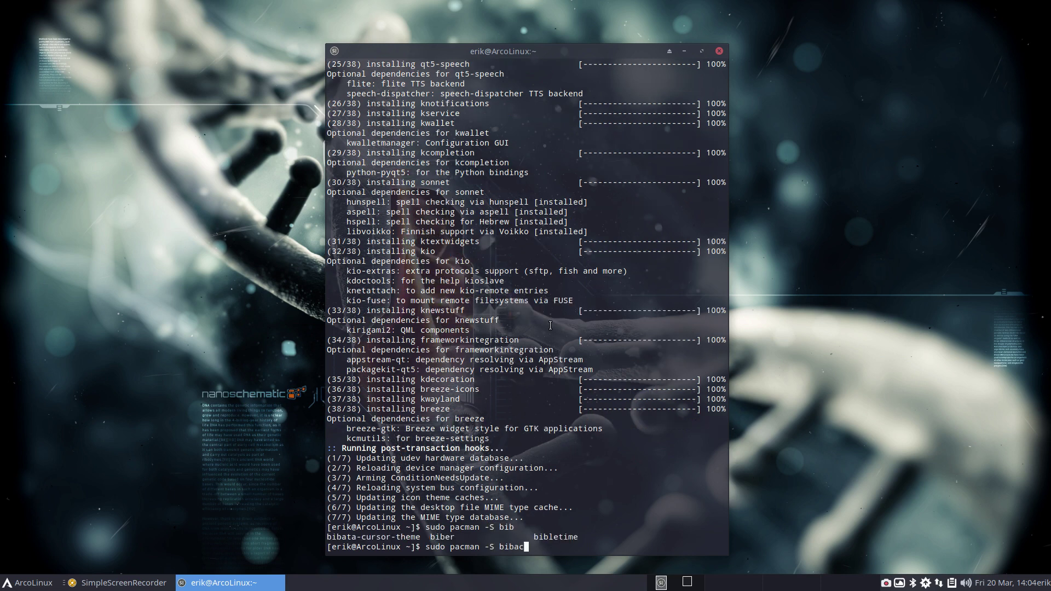
key("BackSpace")
key("Tab")
key("Return")
type("y")
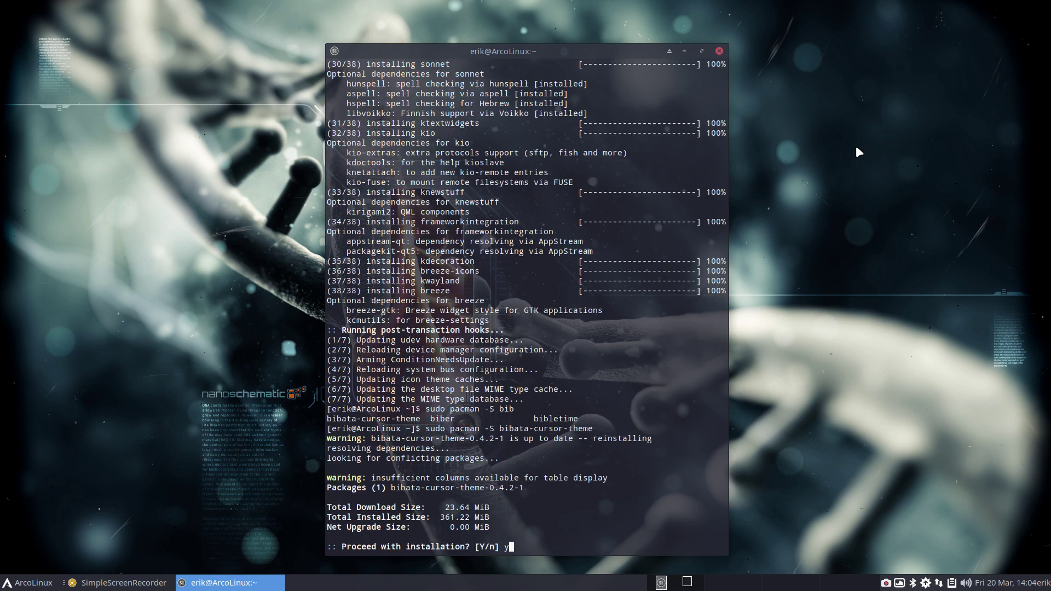
key("Return")
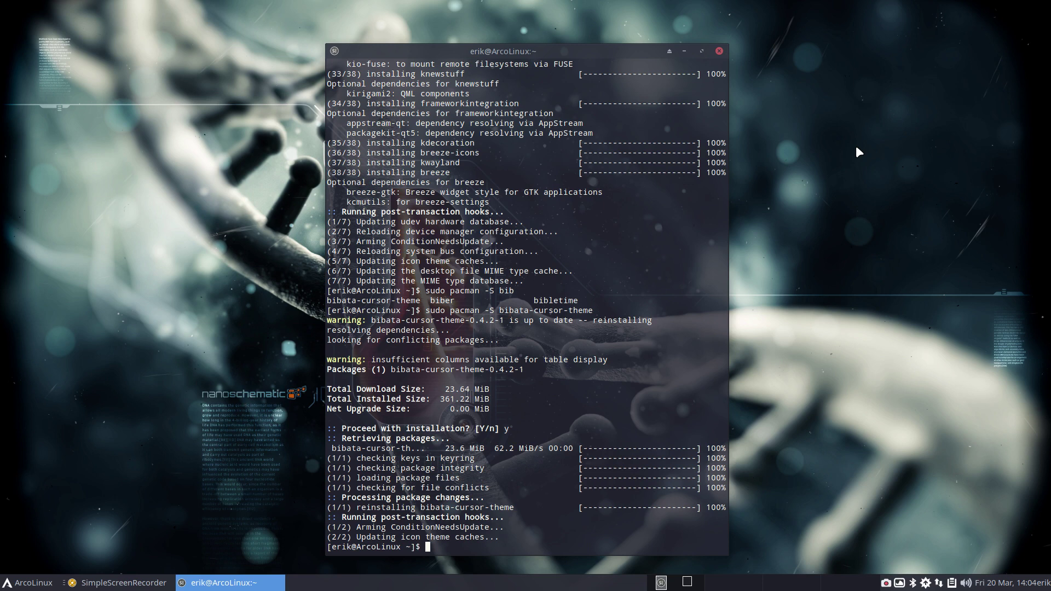
Highlight the bibata-cursor-theme-0.4.2-1 entry in the output and open the application menu.
left_click_drag(390, 371, 528, 371)
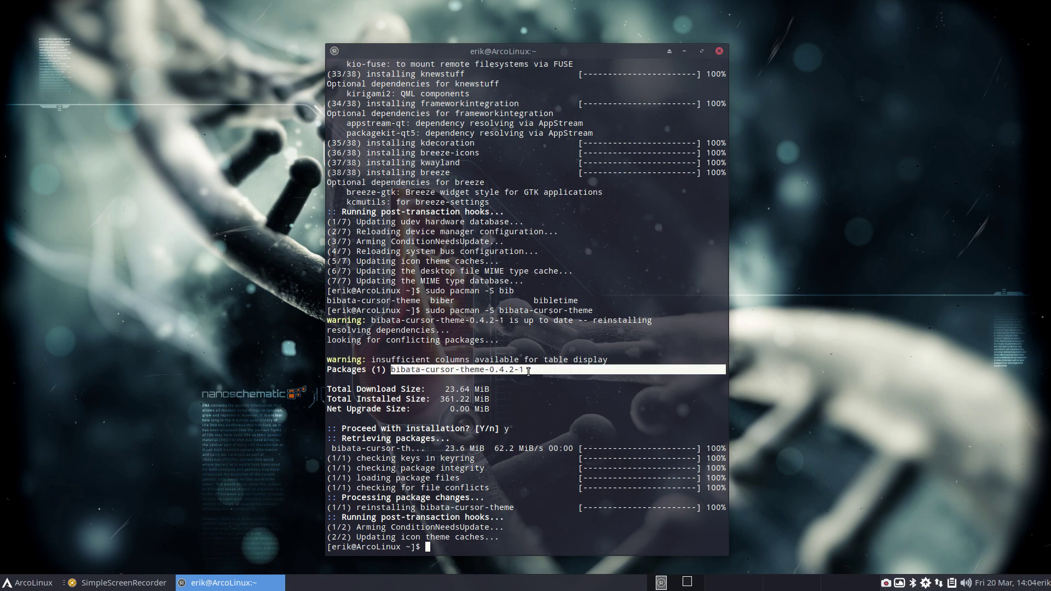
scroll(492, 238, "up", 20)
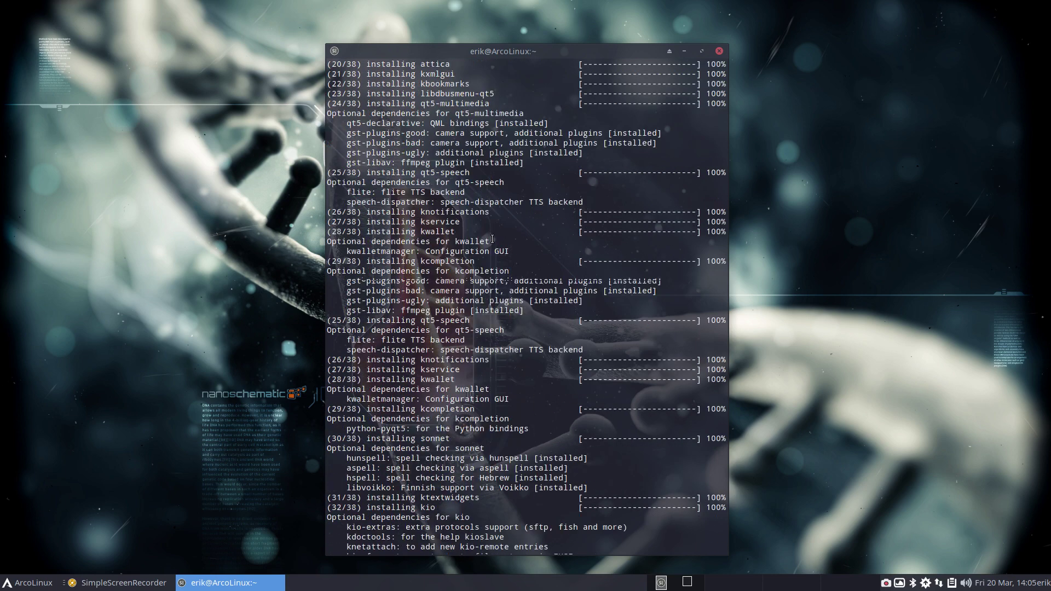
scroll(463, 211, "up", 3)
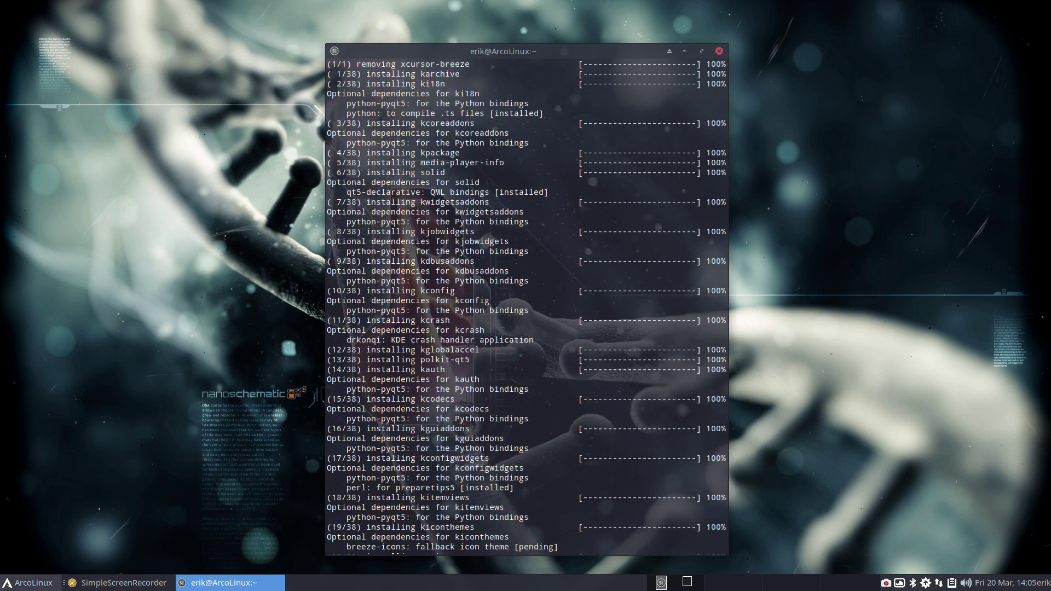
left_click(22, 581)
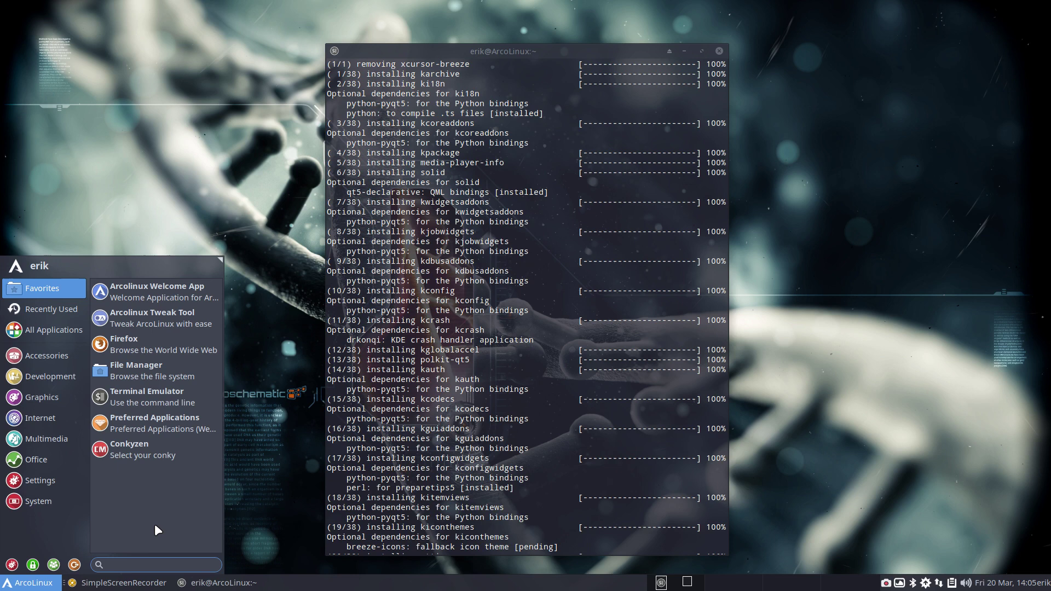
Launch ArcoLinux Tweak Tool with the admin password and check plasma on the Desktop installer page.
left_click(233, 464)
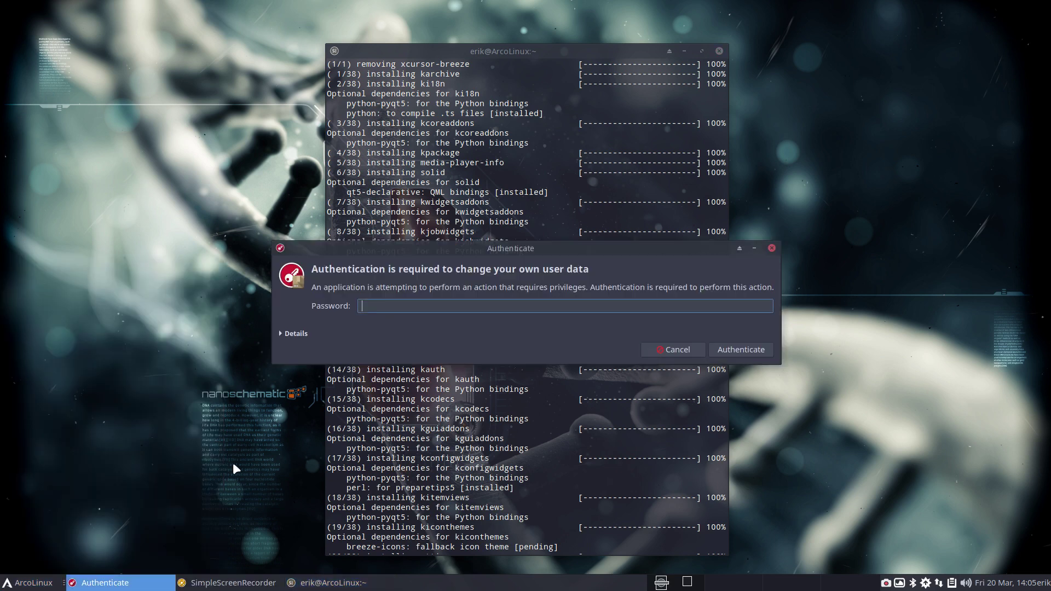
type("****")
key("Return")
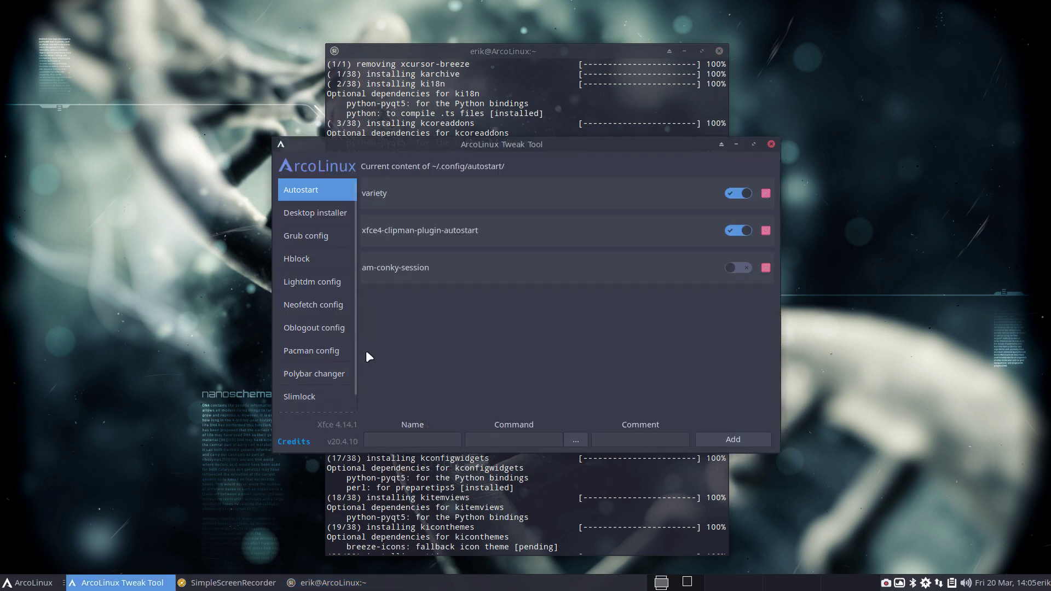
left_click(322, 218)
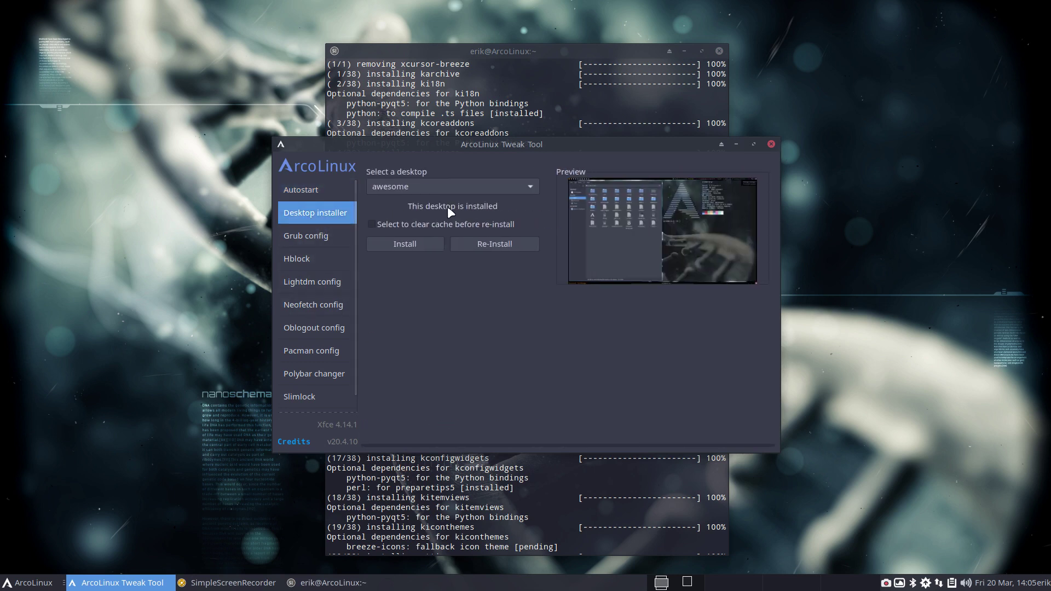
left_click(461, 187)
left_click(453, 403)
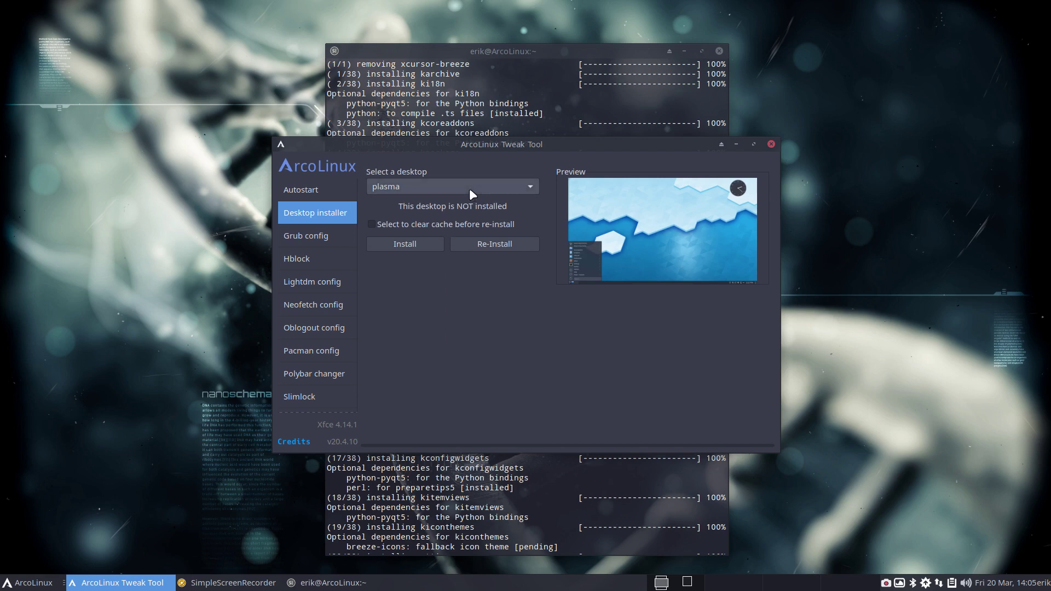
Place the Tweak Tool on the right and the terminal on the left.
left_click_drag(480, 140, 689, 142)
left_click_drag(549, 47, 274, 30)
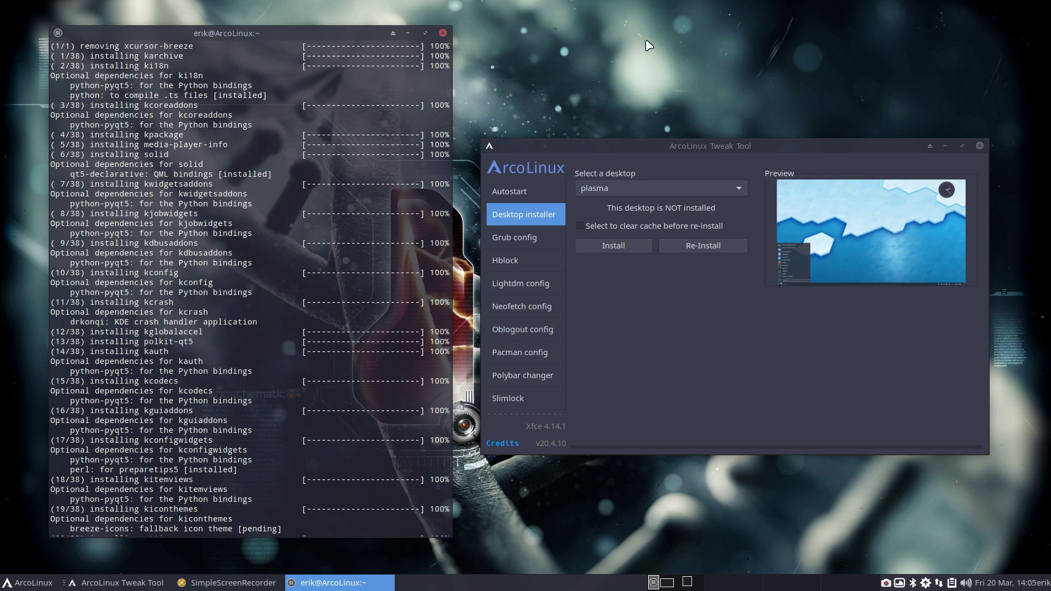
left_click(746, 323)
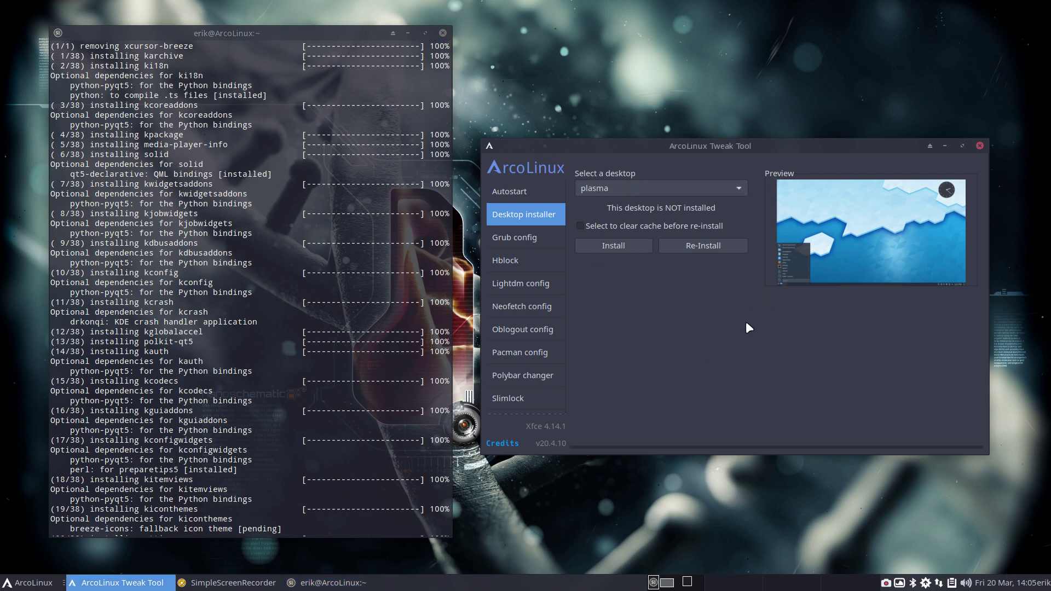
Close the Tweak Tool and relaunch it from the terminal with arcolinux-tweak-tool and the admin password.
key("ctrl+alt+Right")
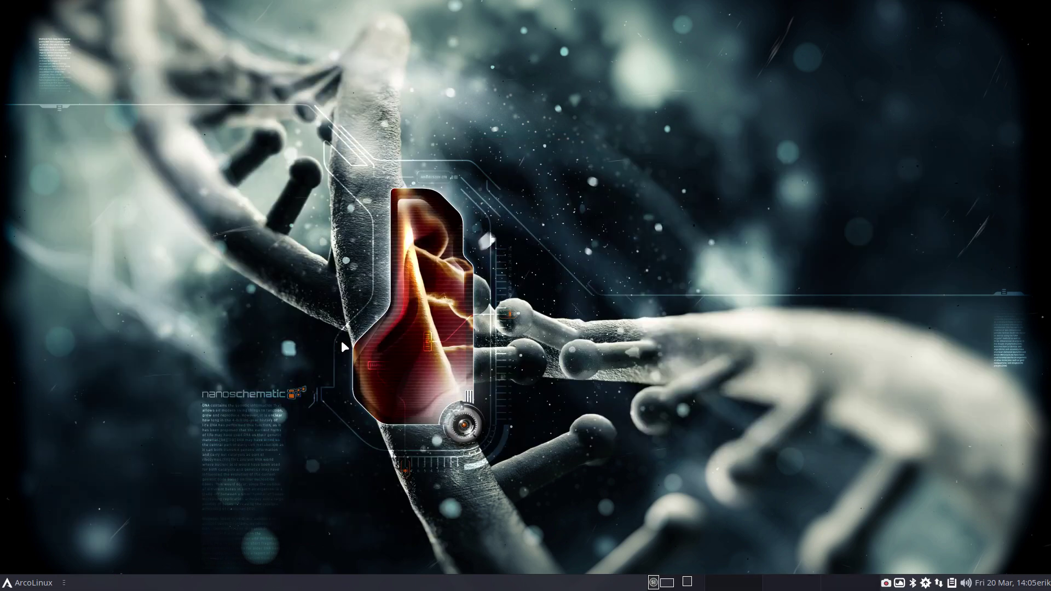
key("ctrl+alt+Left")
scroll(335, 373, "down", 20)
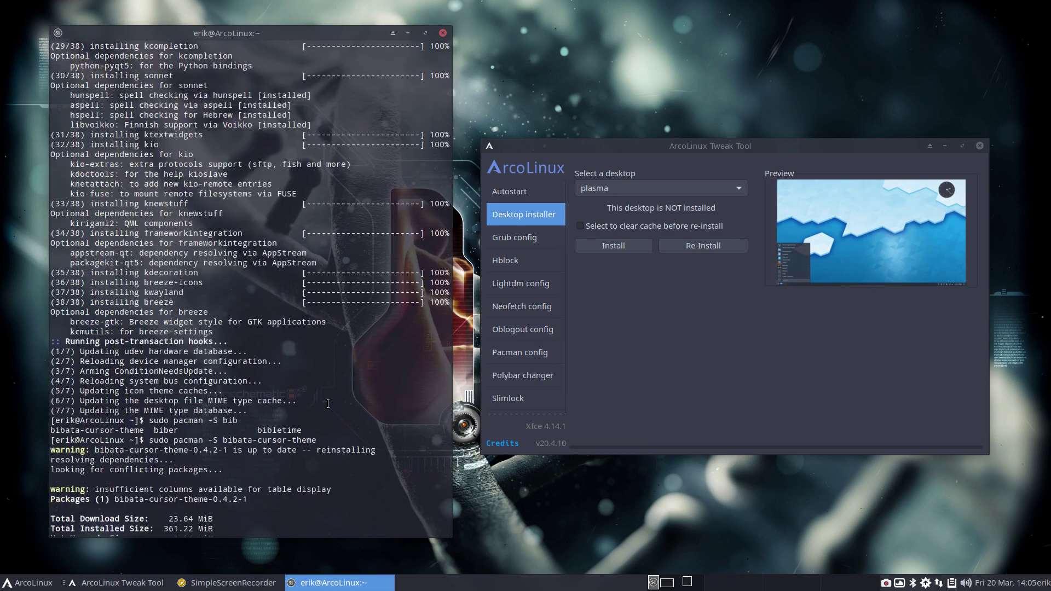
left_click(980, 145)
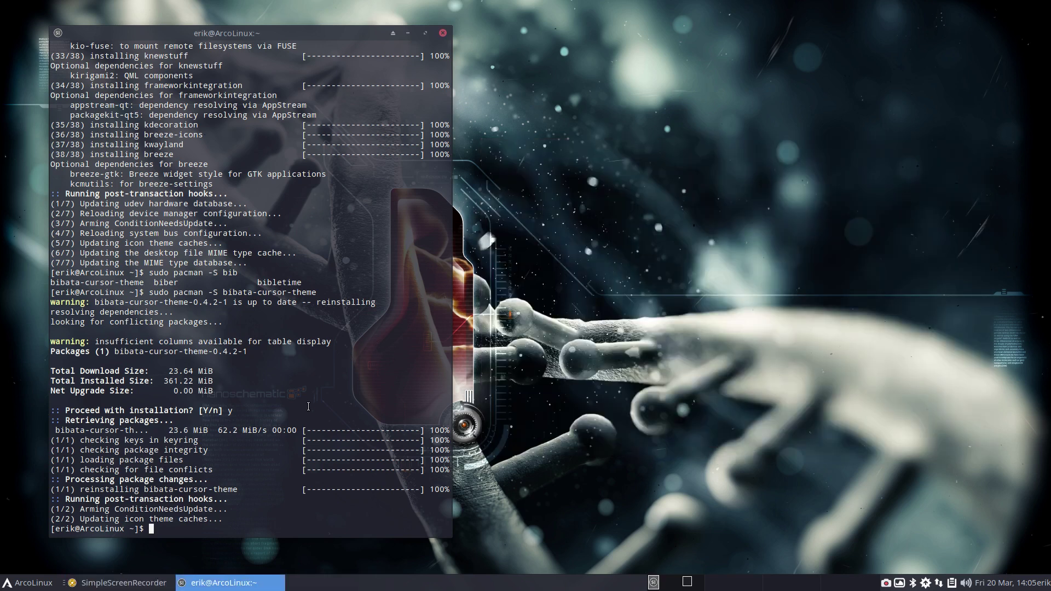
type("arcolinux-tweak-tool")
key("Return")
type("••")
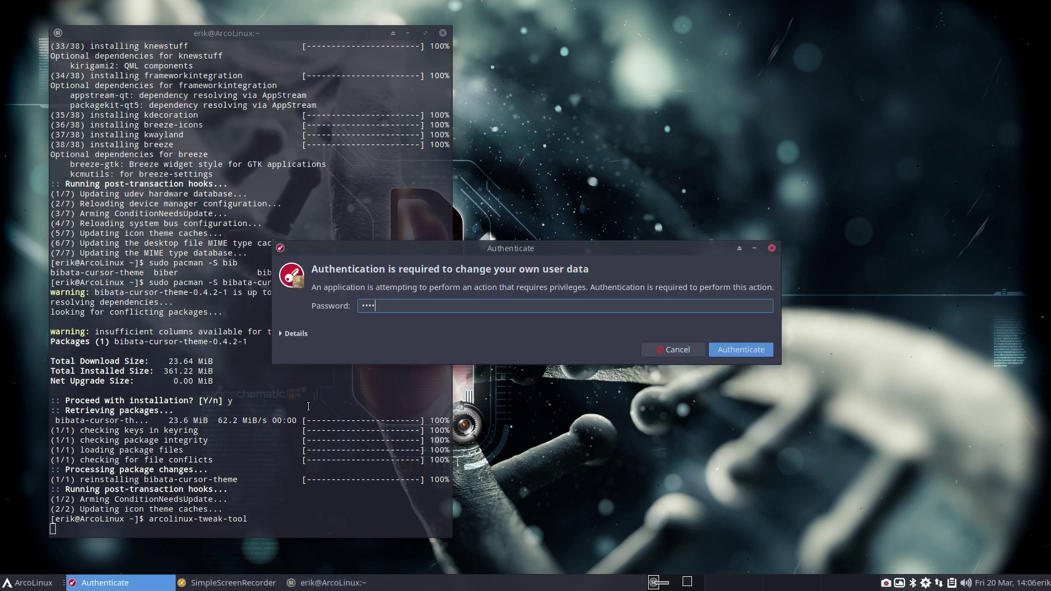
key("Return")
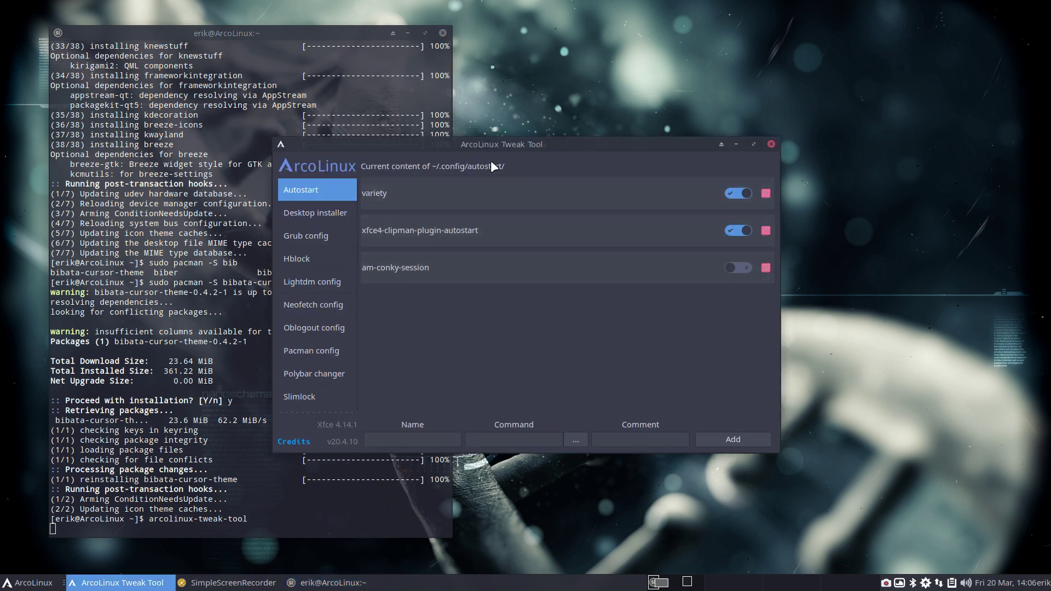
left_click_drag(492, 166, 651, 125)
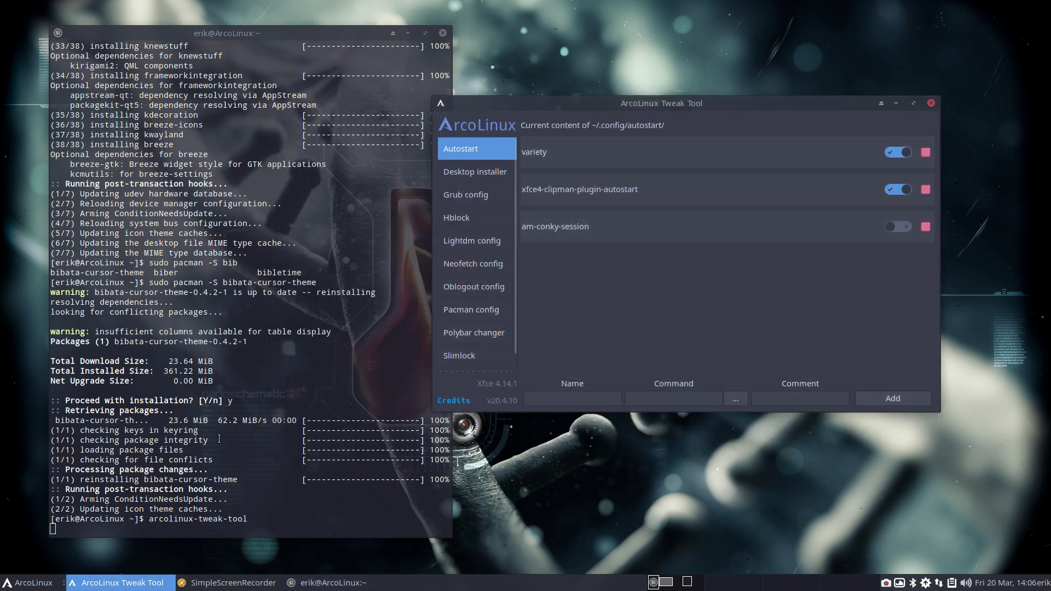
Select qtile on the Desktop installer page, install it, and close the Tweak Tool.
left_click(484, 171)
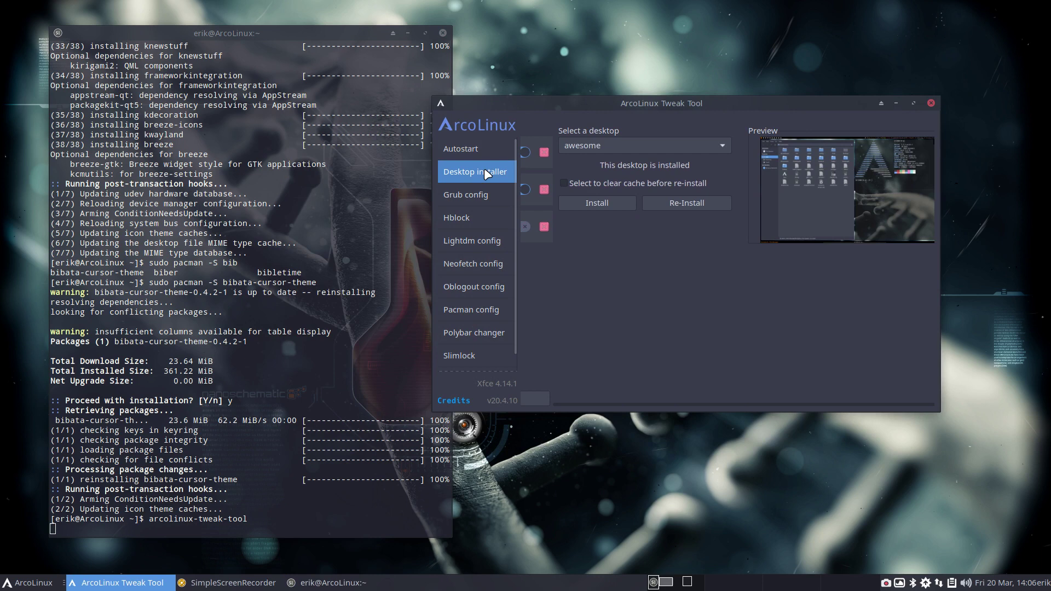
left_click(566, 147)
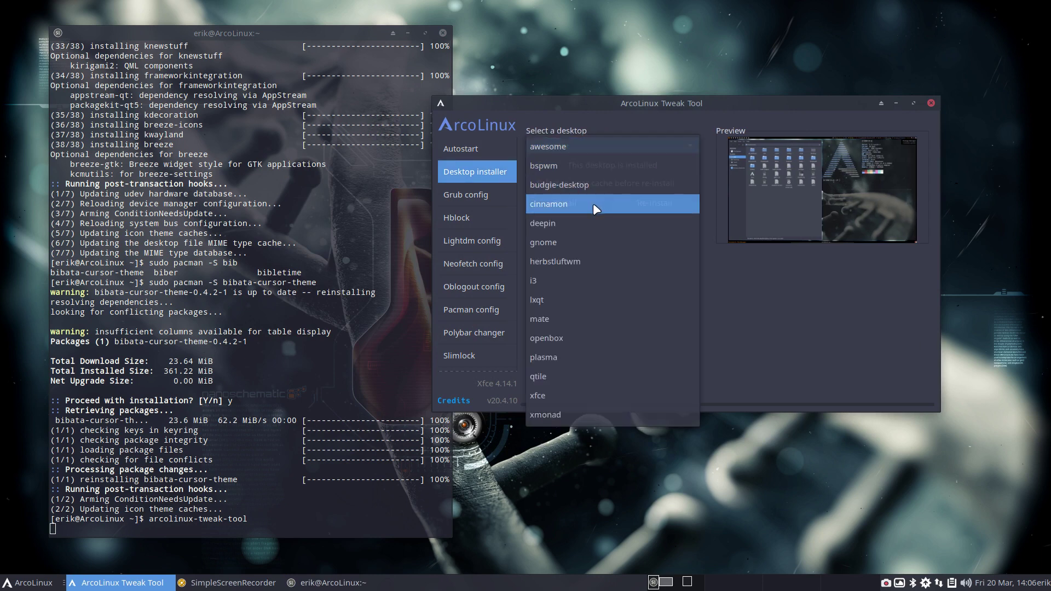
left_click(582, 278)
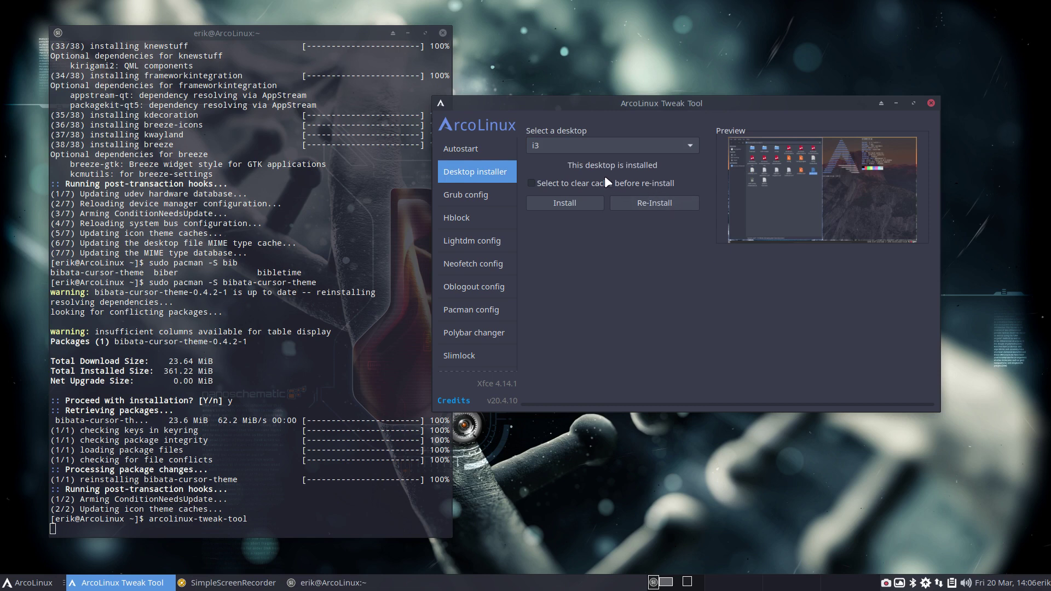
left_click(629, 148)
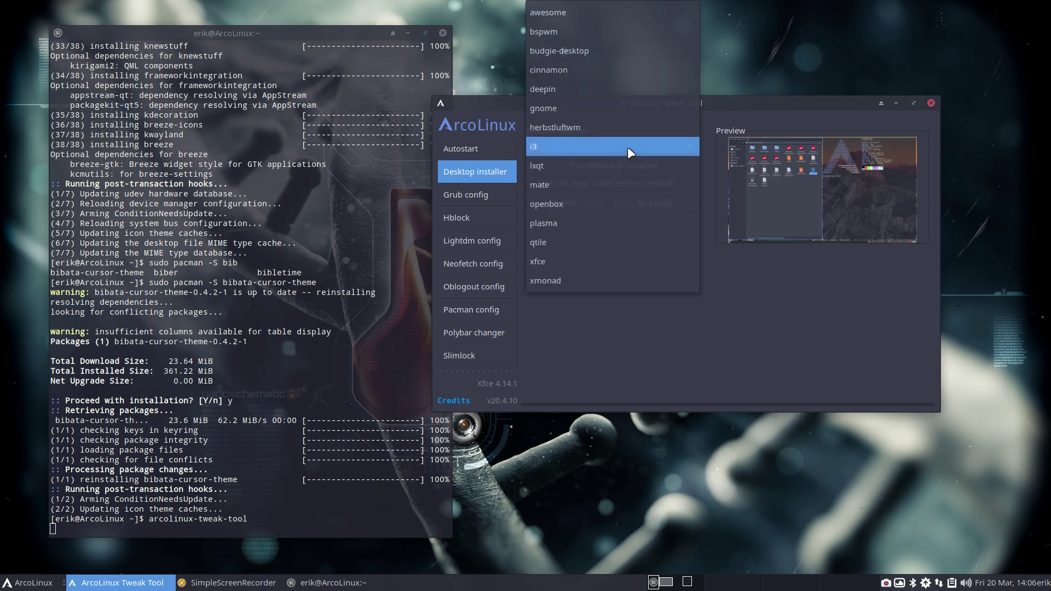
left_click(623, 238)
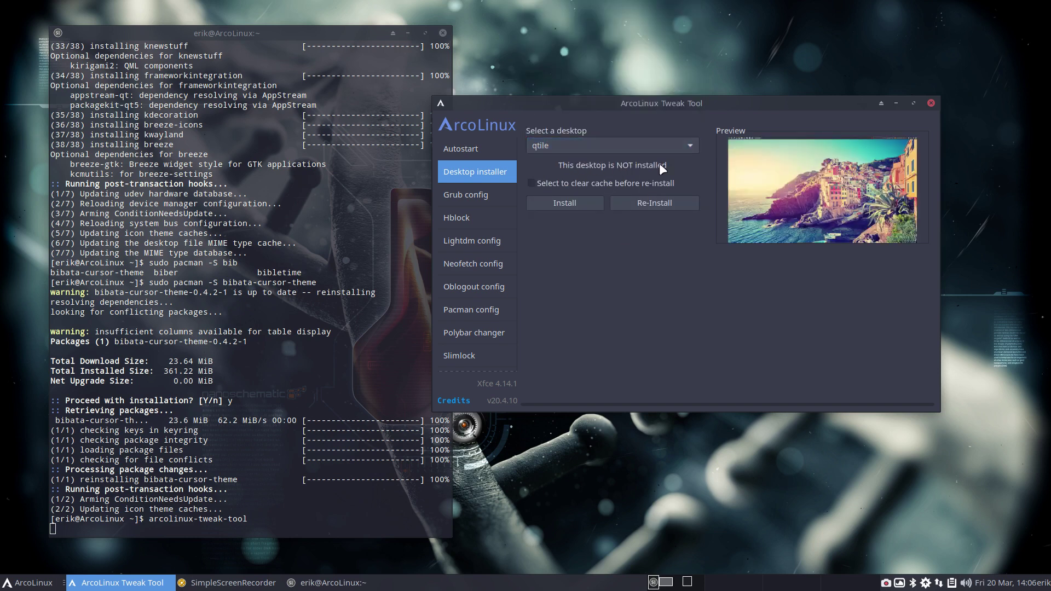
left_click(566, 205)
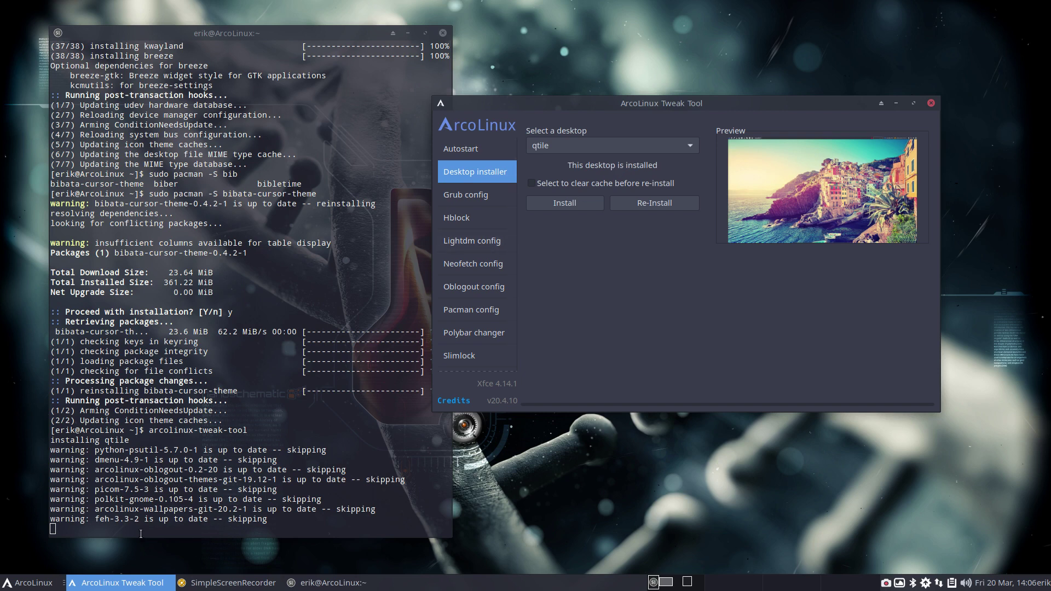
left_click(931, 103)
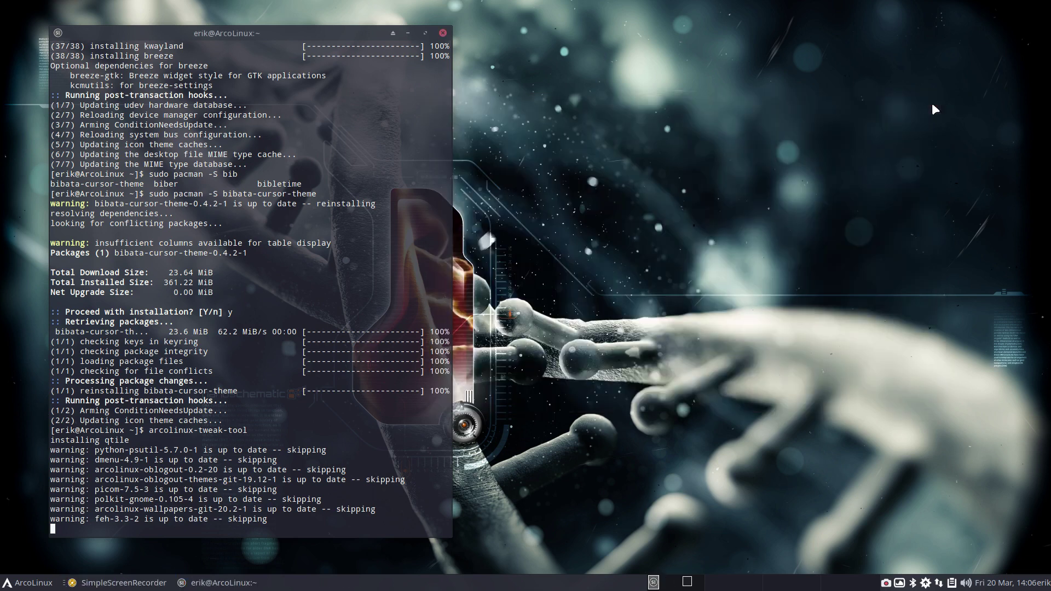
Replace the old terminal with a fresh one and run sudo pacman -Rs breeze with the admin password.
left_click(443, 34)
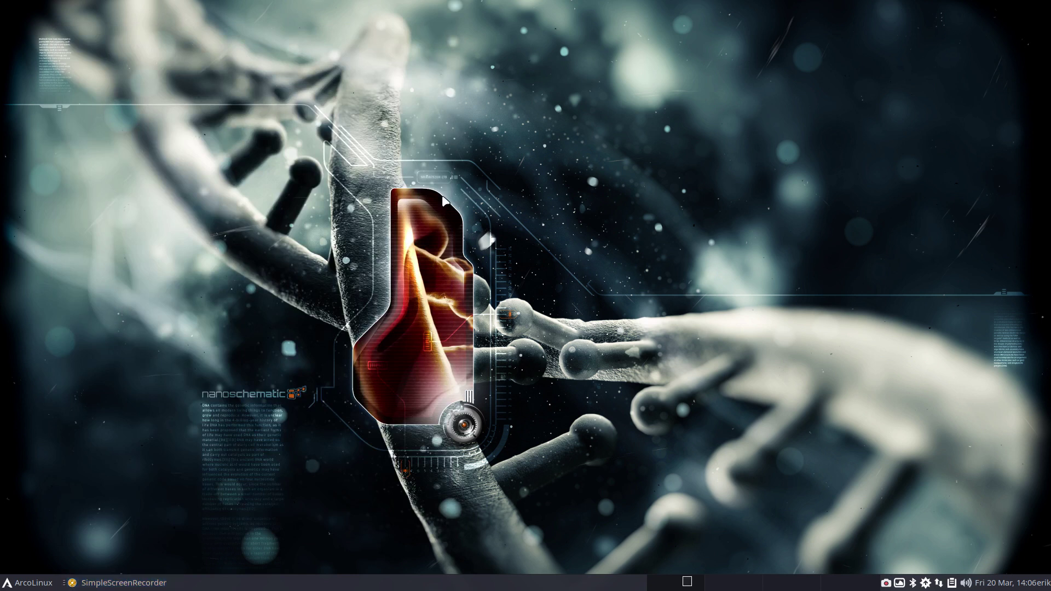
key("ctrl+alt+t")
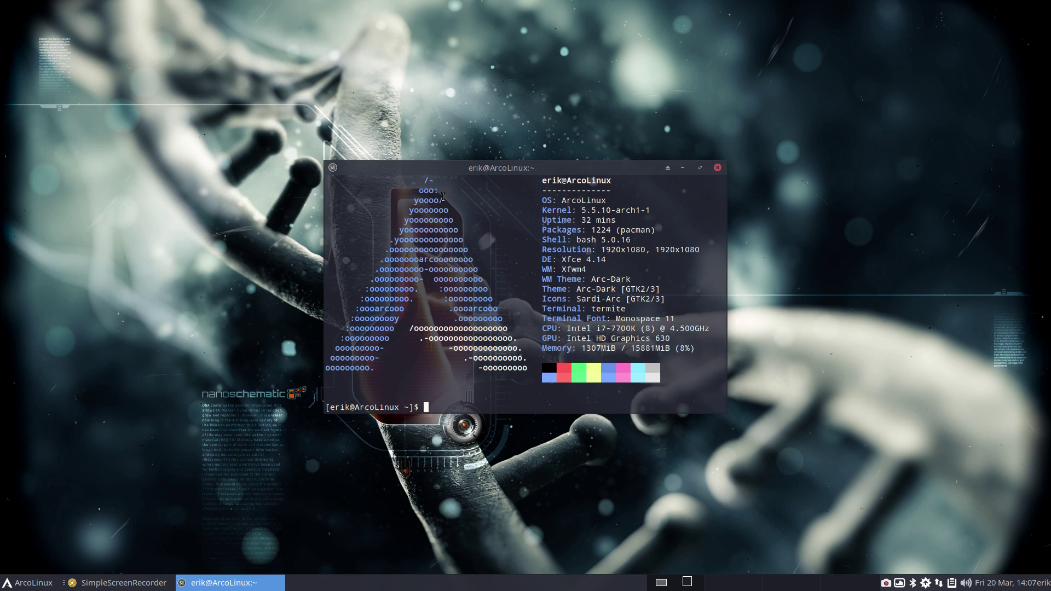
type("sudo pacman -Rs breeze")
key("Return")
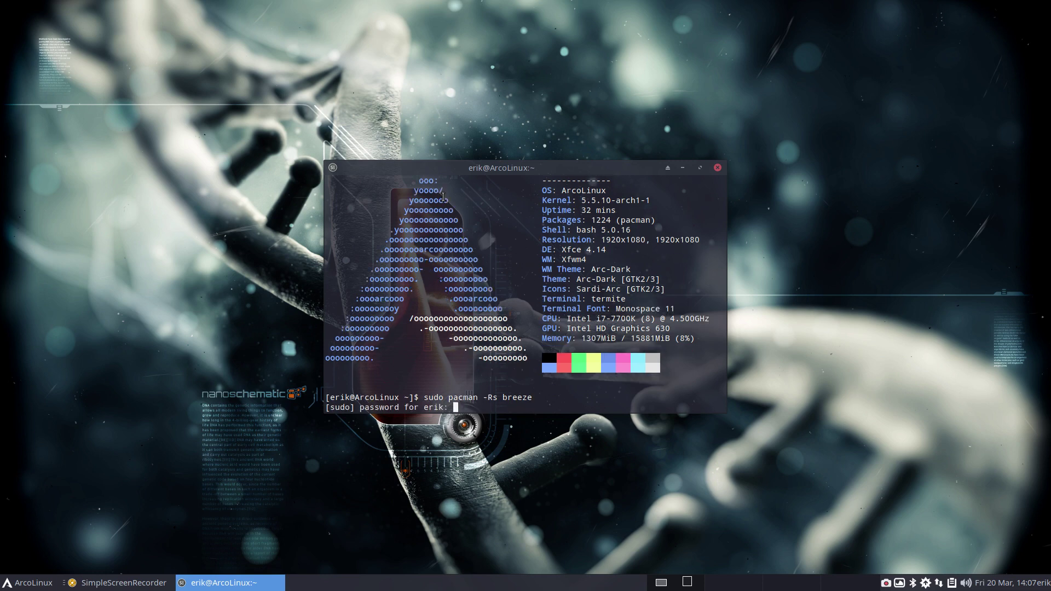
key("Return")
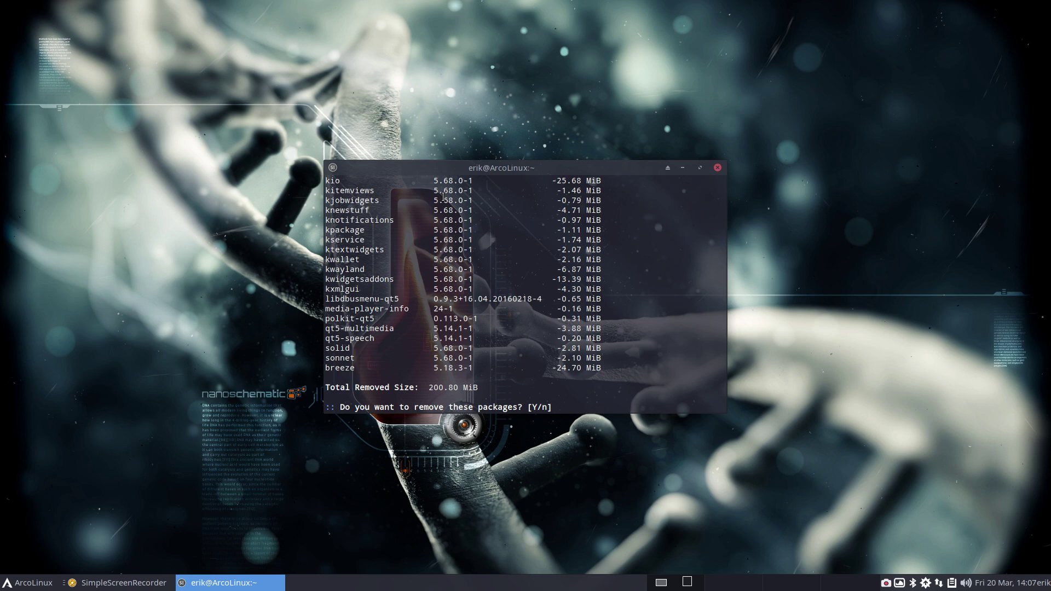
Review the 38-package removal preview and close the terminal without confirming.
left_click_drag(542, 167, 872, 38)
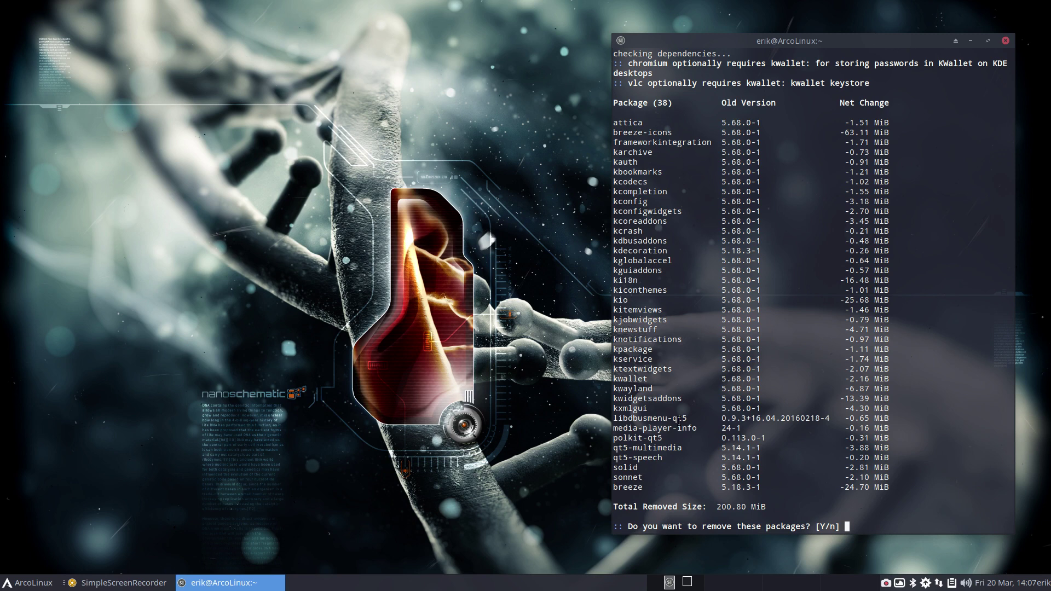
scroll(746, 301, "up", 3)
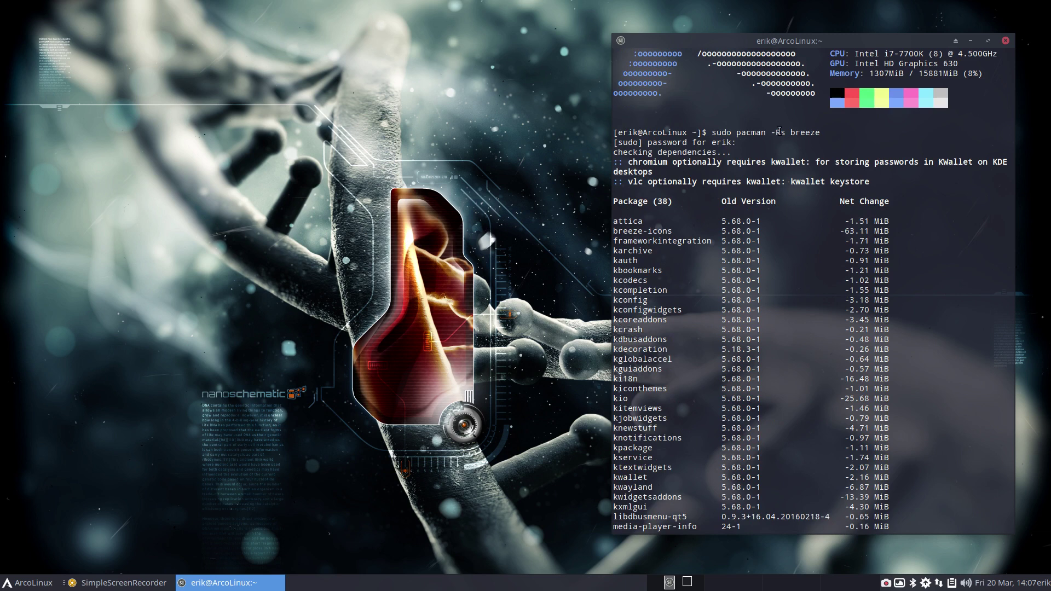
left_click_drag(775, 133, 785, 133)
left_click(1005, 41)
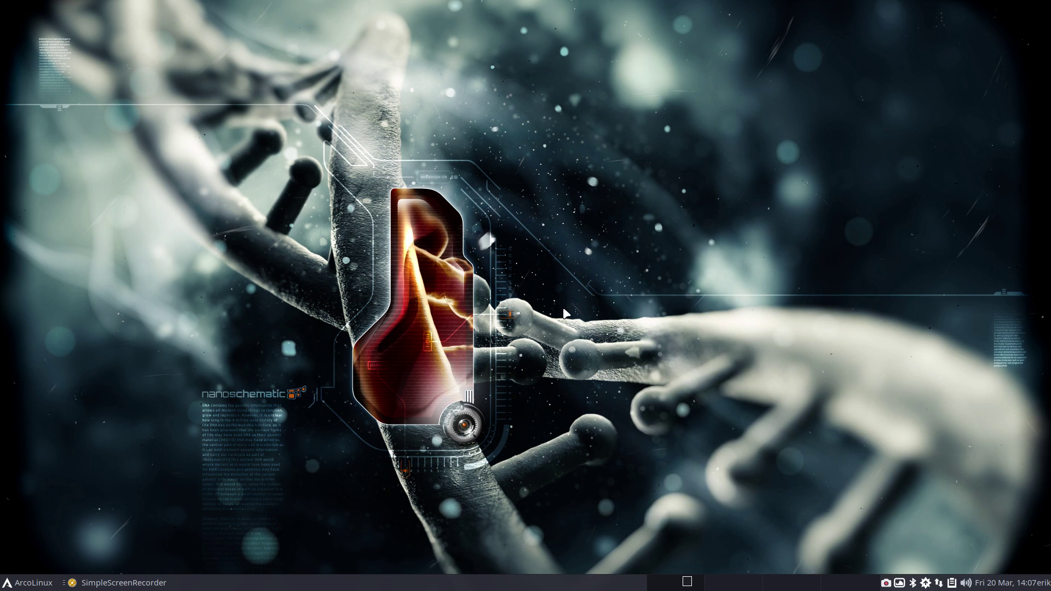
Open Thunar in the home folder with hidden files shown and select .bin.
key("super+shift+Return")
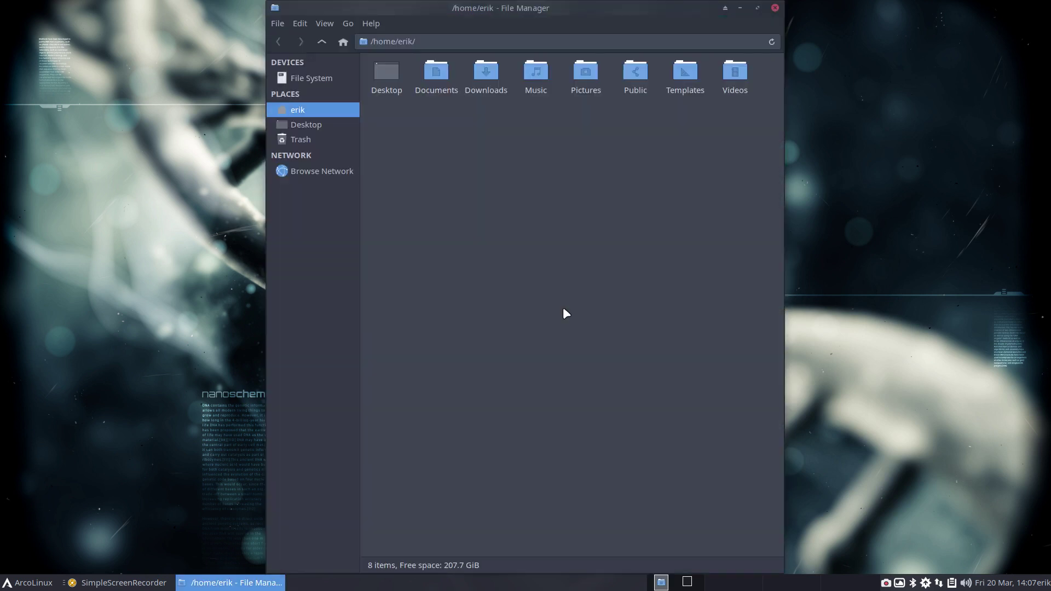
key("ctrl+h")
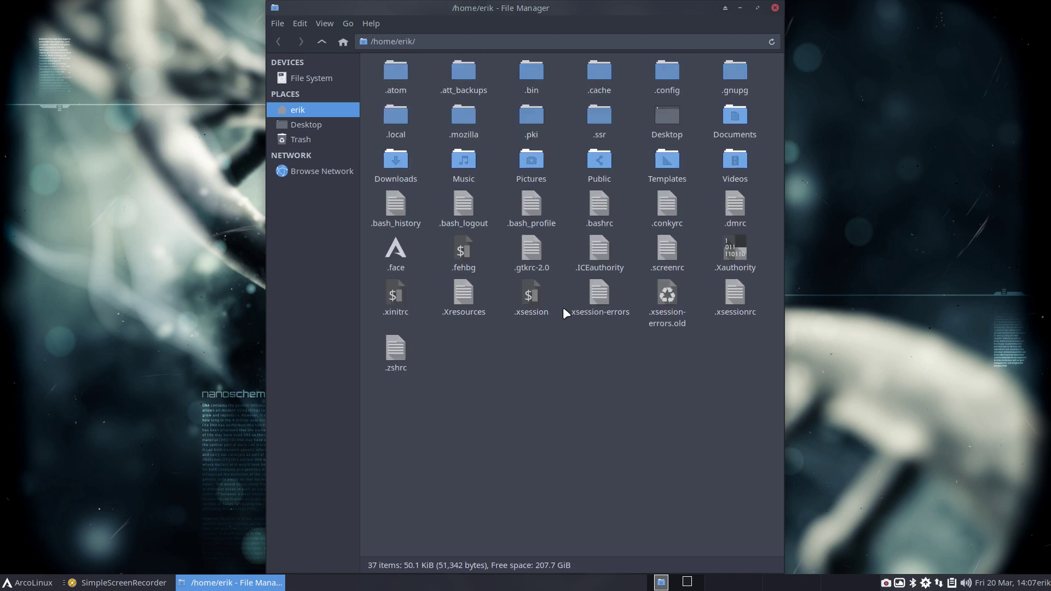
left_click(319, 23)
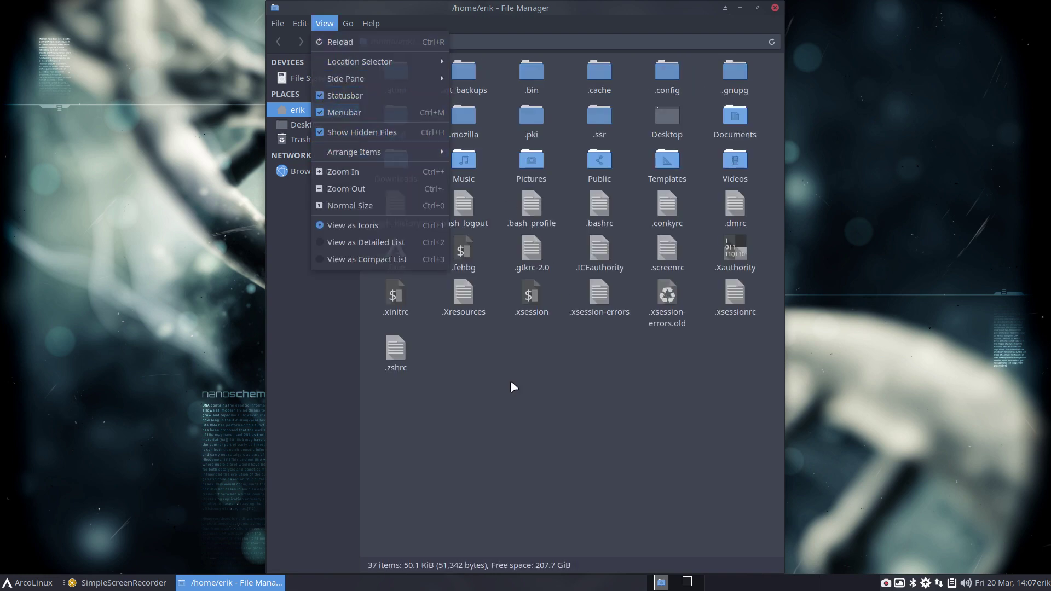
key("Escape")
left_click(531, 76)
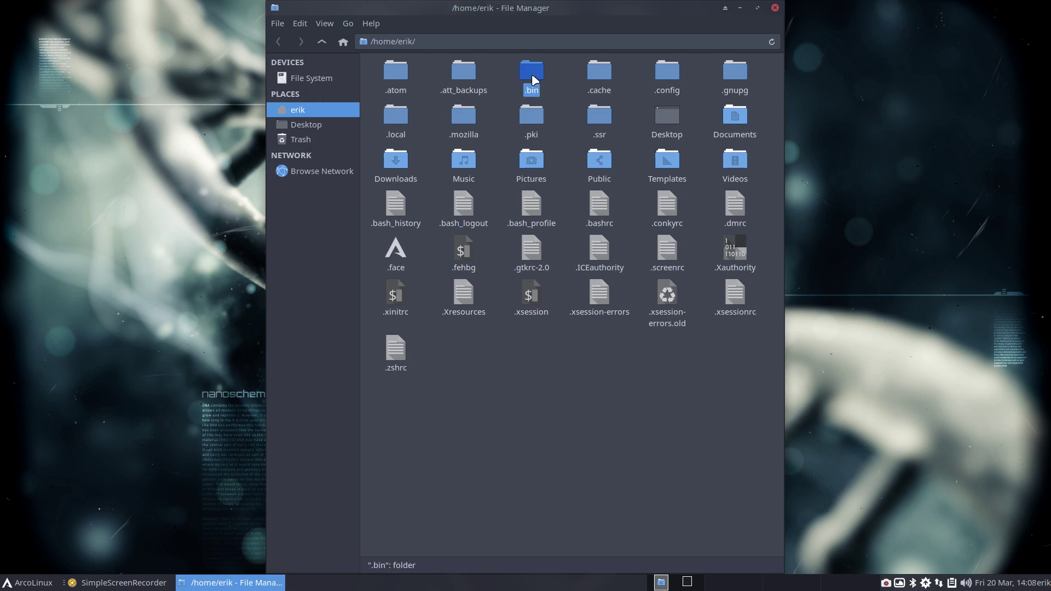
Run update and skel in the drop-down terminal to update the system and back up configs.
key("F12")
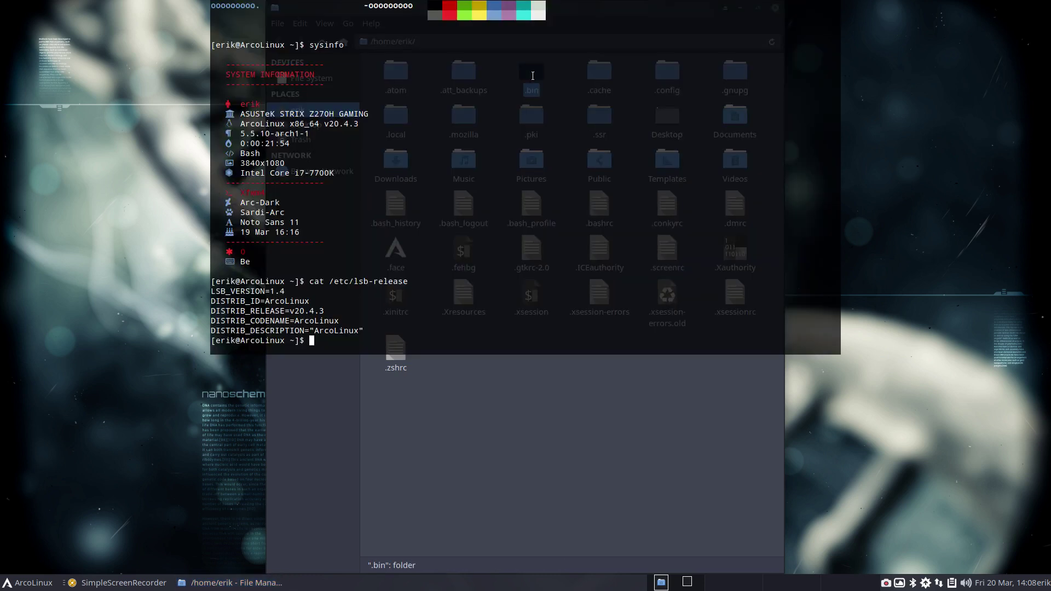
type("update")
key("Return")
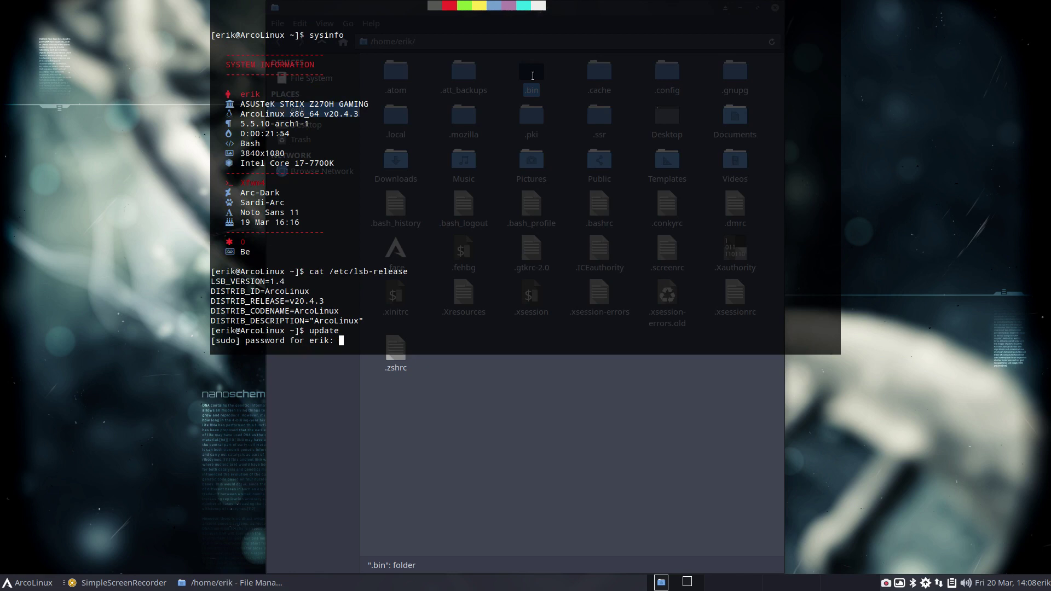
key("Return")
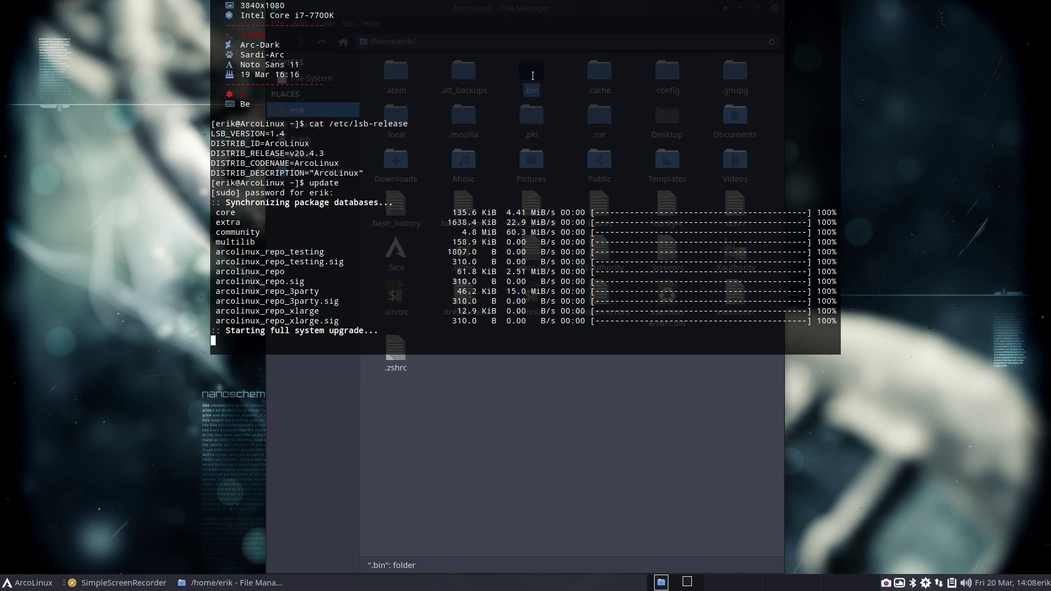
type("skel")
key("Return")
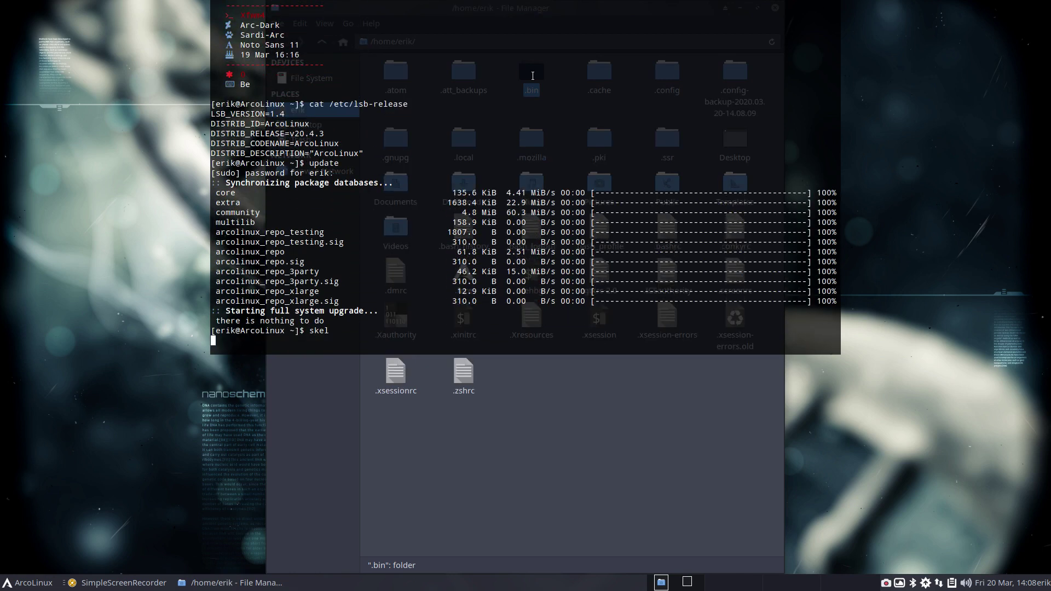
key("F12")
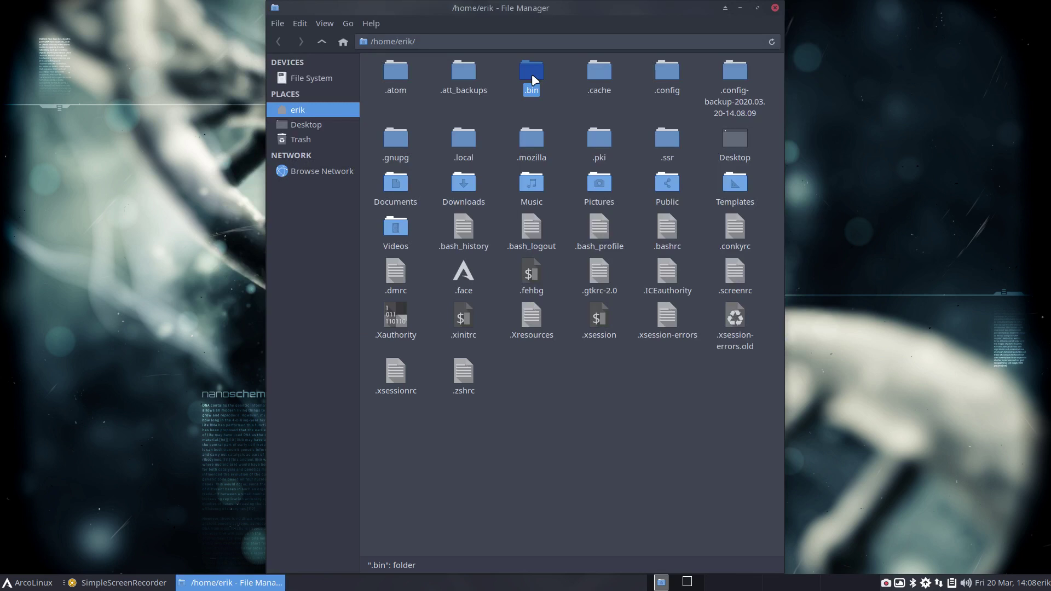
Browse to .bin/stay-rolling/2020/20.03-to-20.04 and bring up actions for stay-rolling-v1.sh.
double_click(532, 76)
double_click(454, 71)
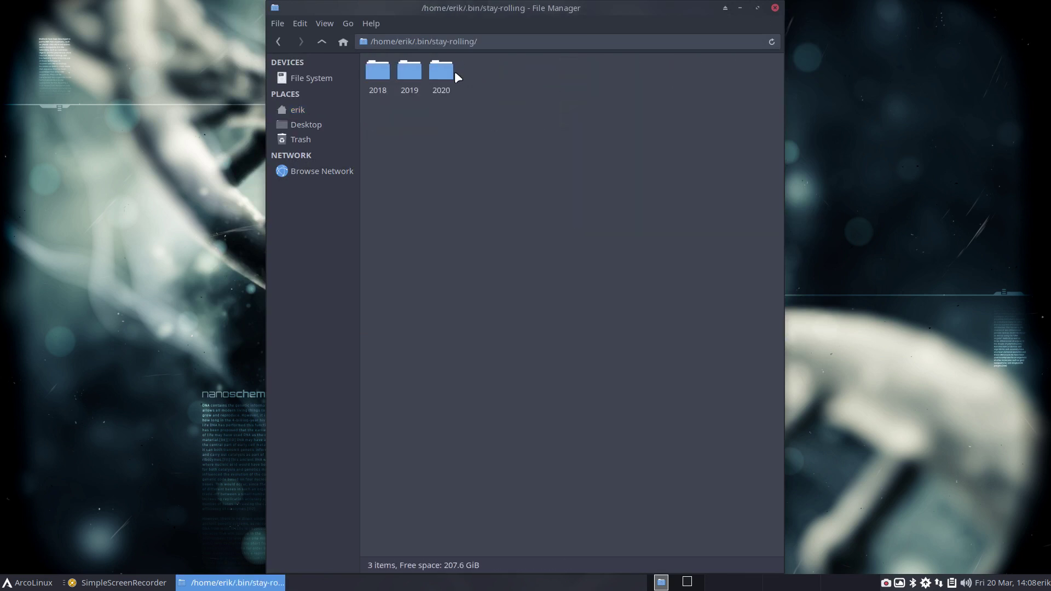
double_click(442, 71)
double_click(511, 71)
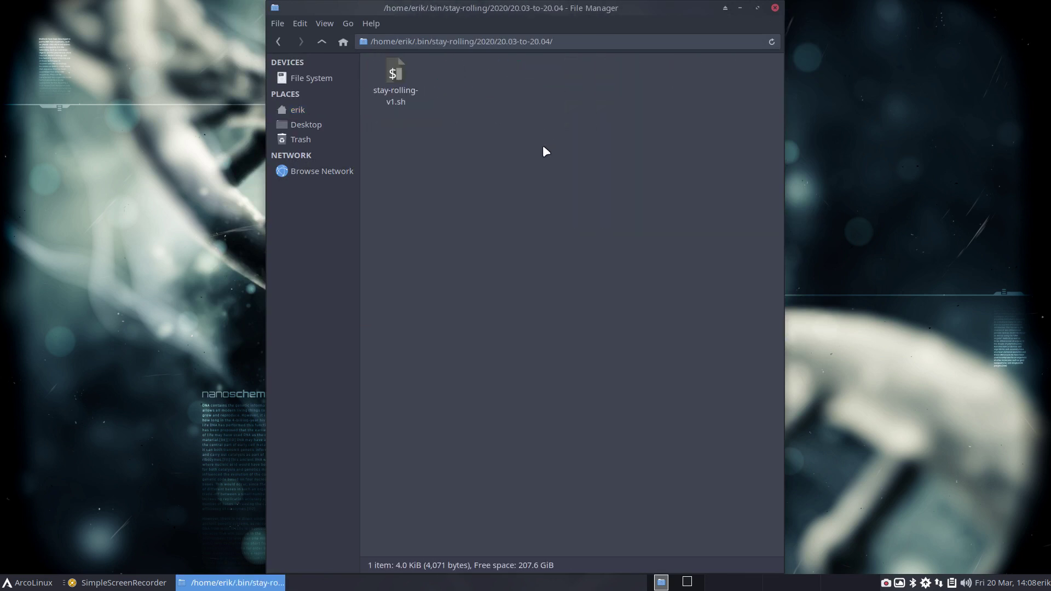
left_click(392, 72)
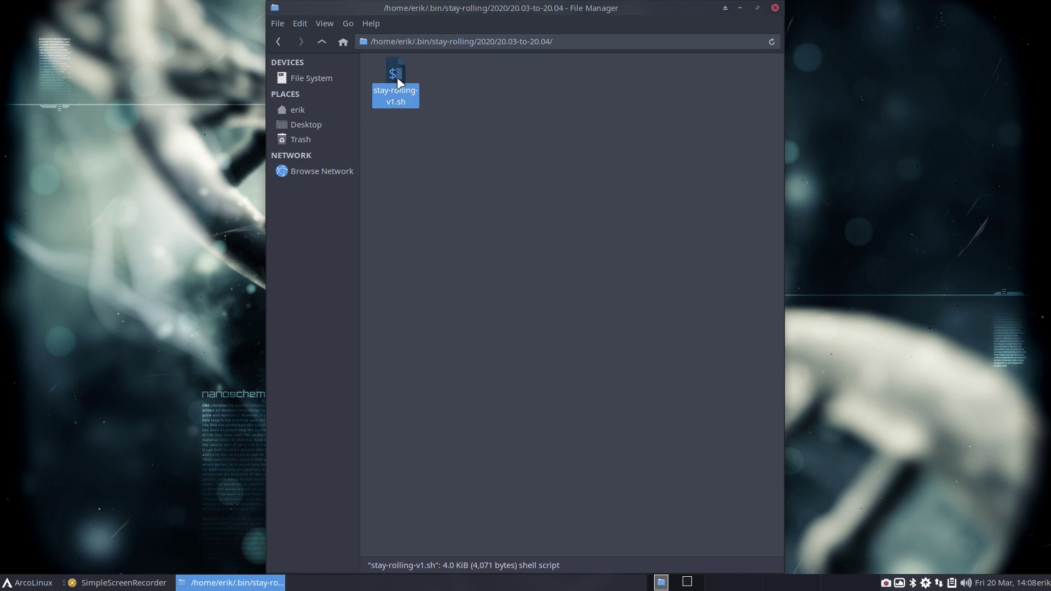
right_click(429, 74)
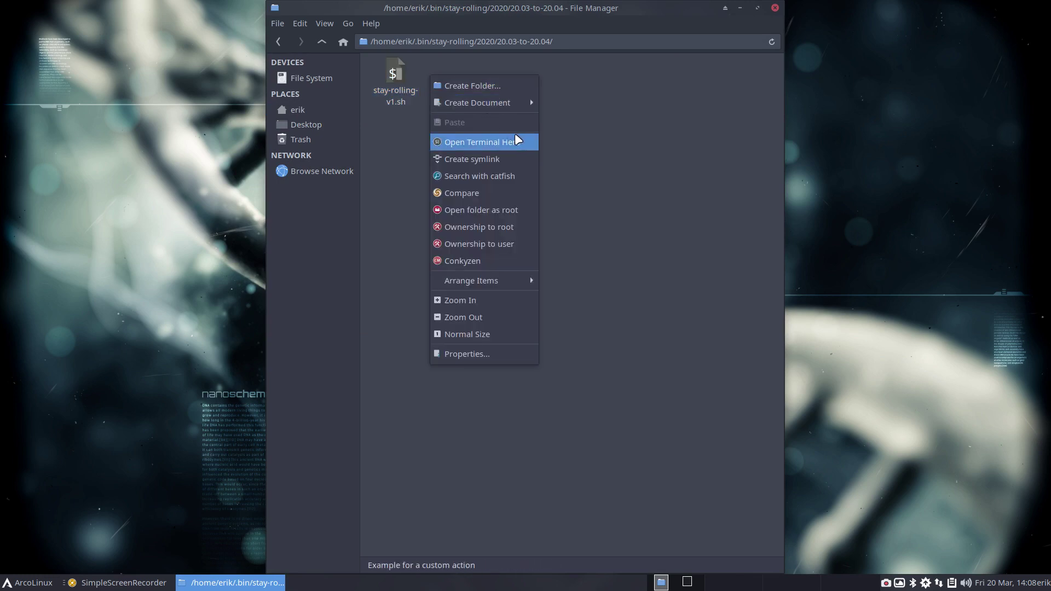
left_click(405, 73)
right_click(403, 73)
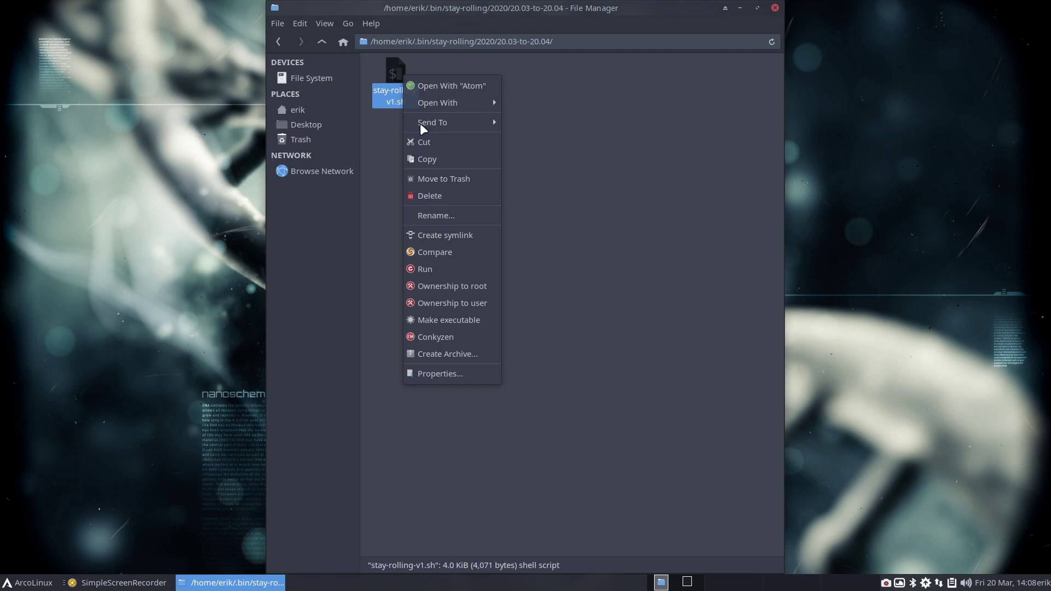
Open stay-rolling-v1.sh in Sublime Text, maximize the editor, and scroll through the script.
mouse_move(468, 105)
left_click(526, 102)
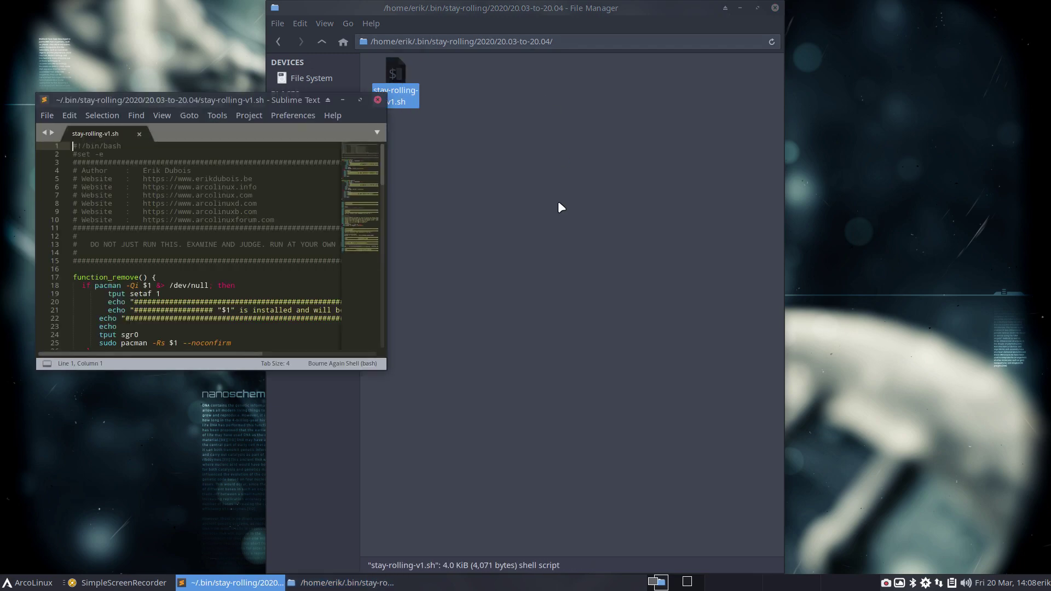
double_click(304, 98)
scroll(371, 319, "down", 20)
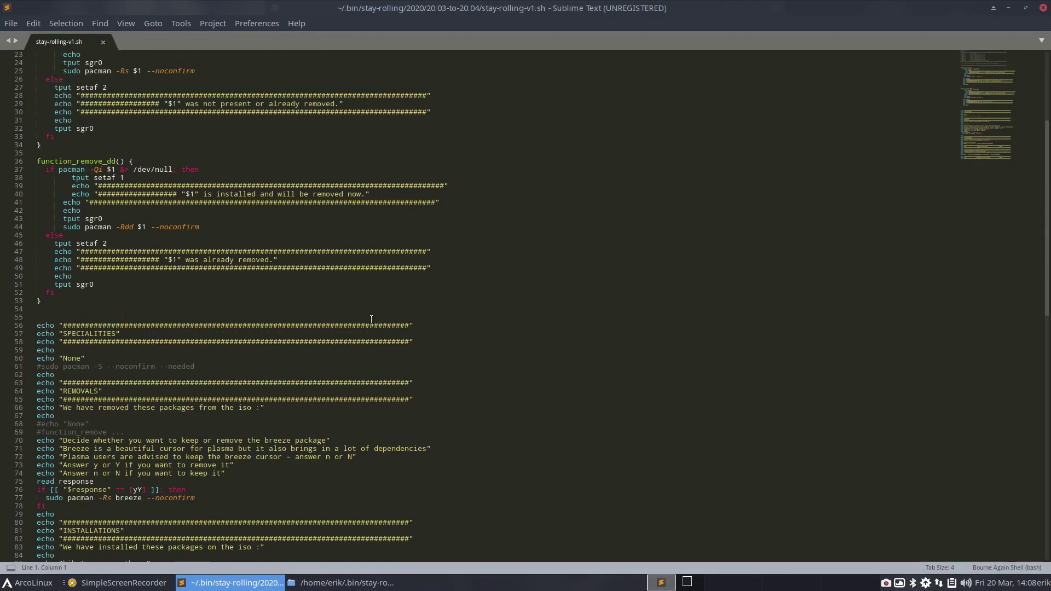
scroll(371, 319, "up", 10)
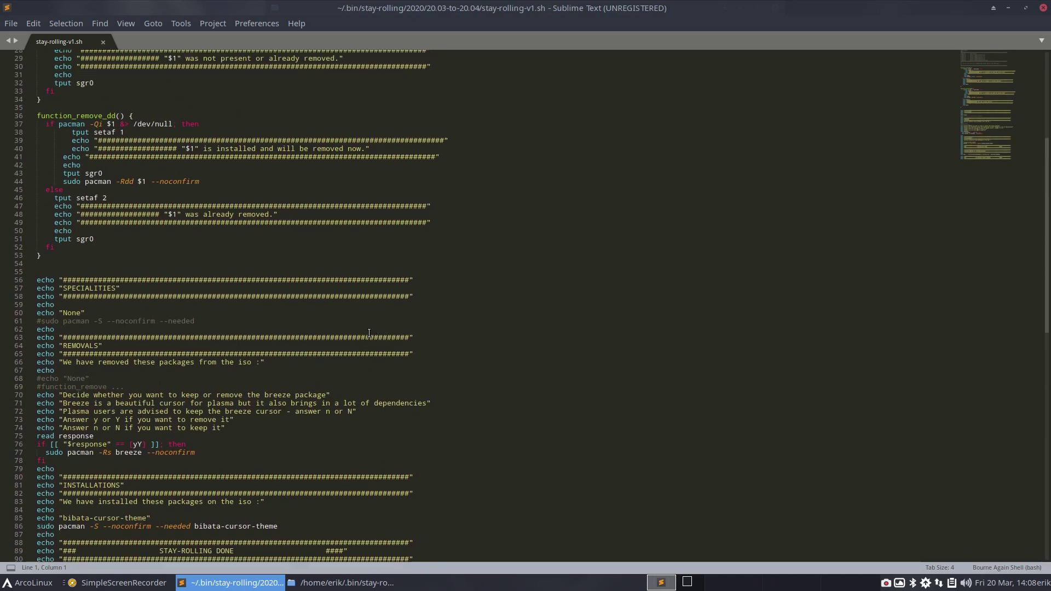
scroll(274, 340, "up", 5)
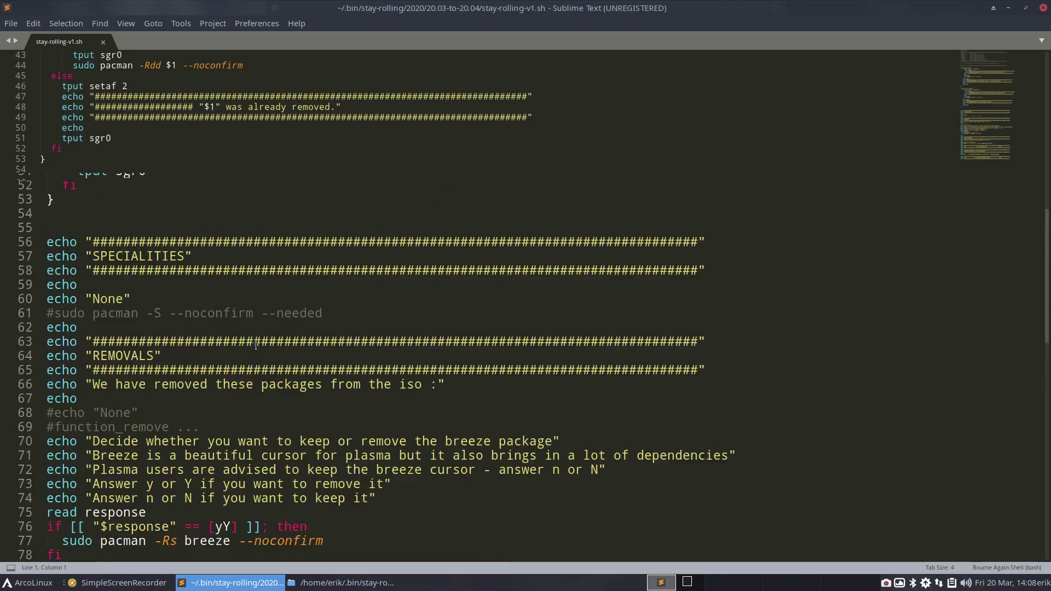
scroll(256, 345, "down", 8)
scroll(256, 345, "up", 3)
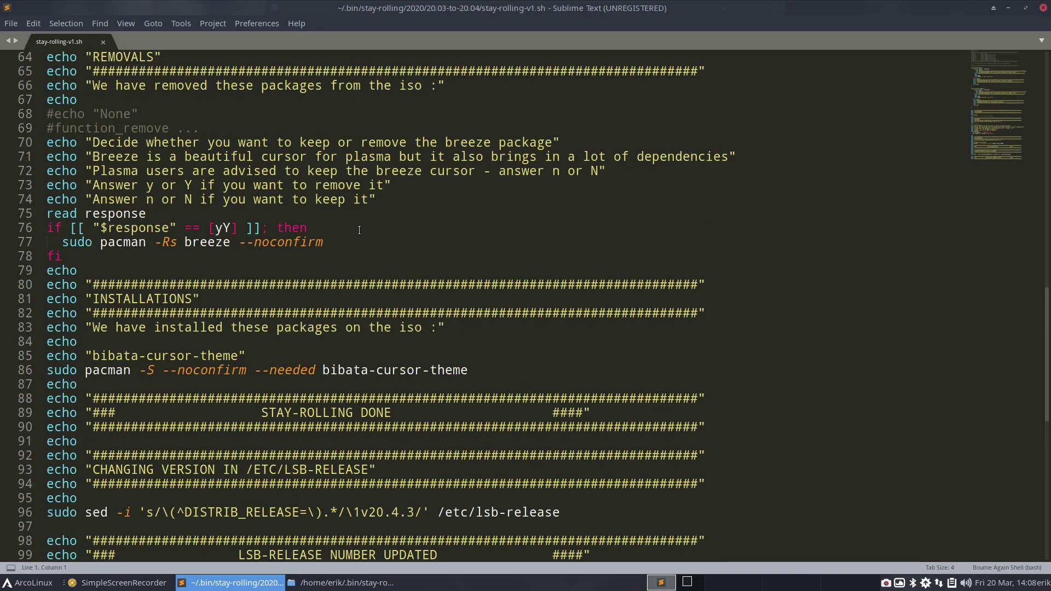
Inspect the breeze removal prompt on lines 73–77 and the bibata-cursor-theme install line.
left_click_drag(323, 242, 61, 242)
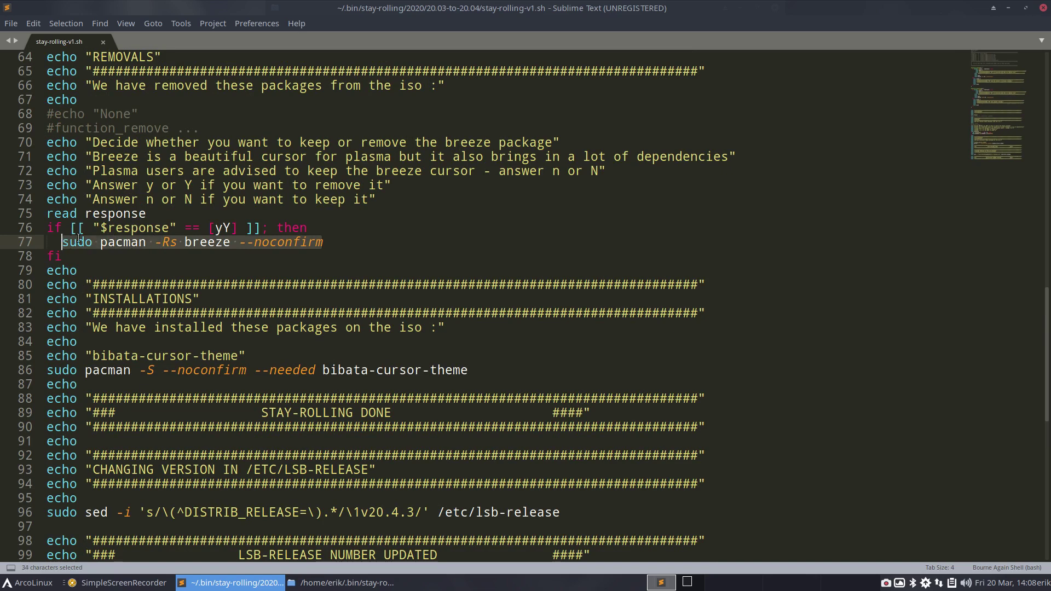
left_click(238, 241)
left_click(139, 213)
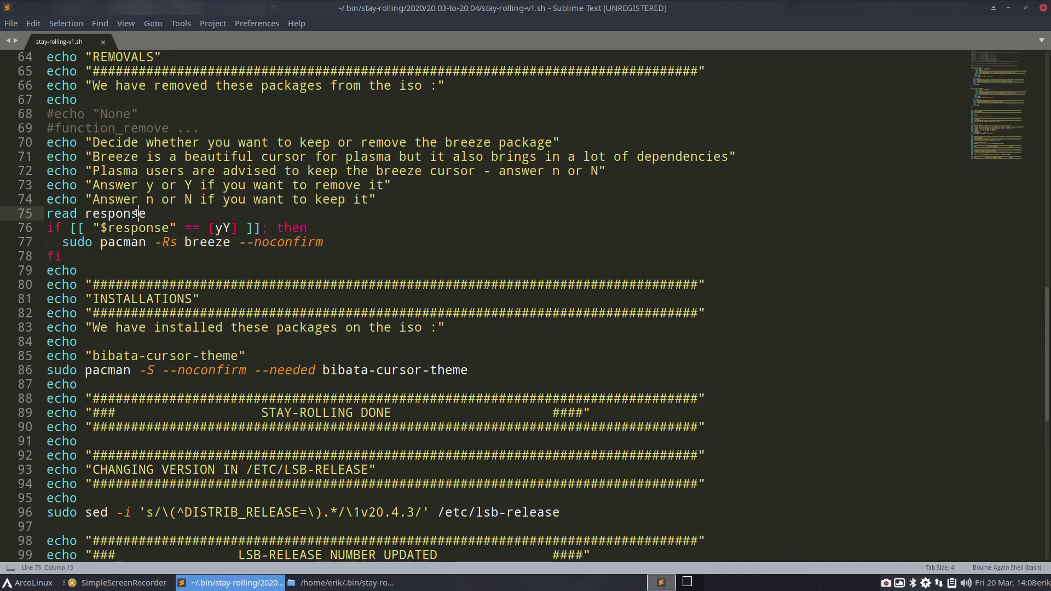
left_click_drag(139, 185, 143, 201)
left_click(142, 227)
left_click(222, 227)
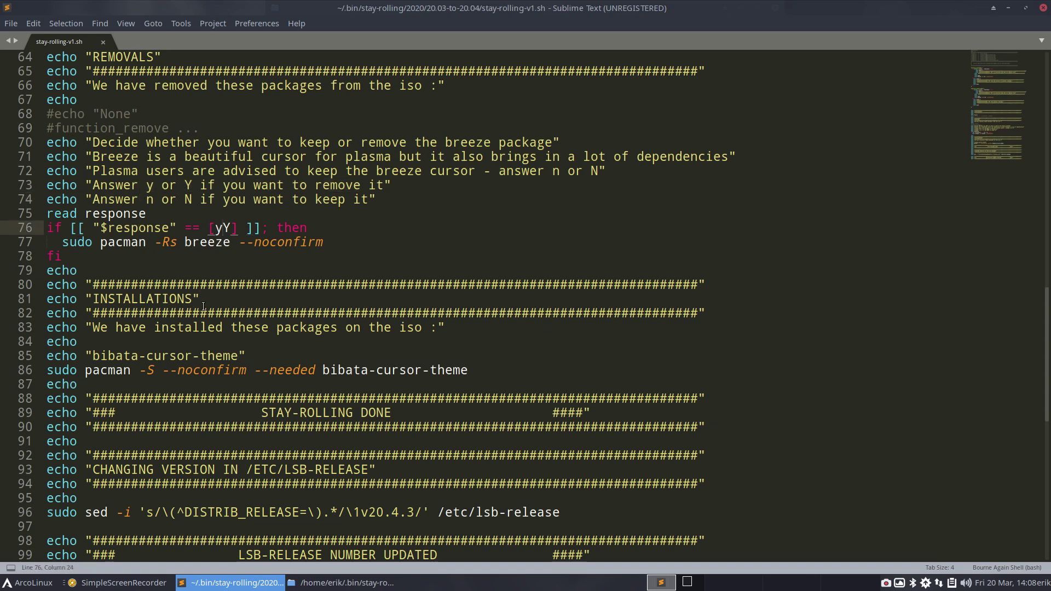
left_click_drag(115, 371, 526, 373)
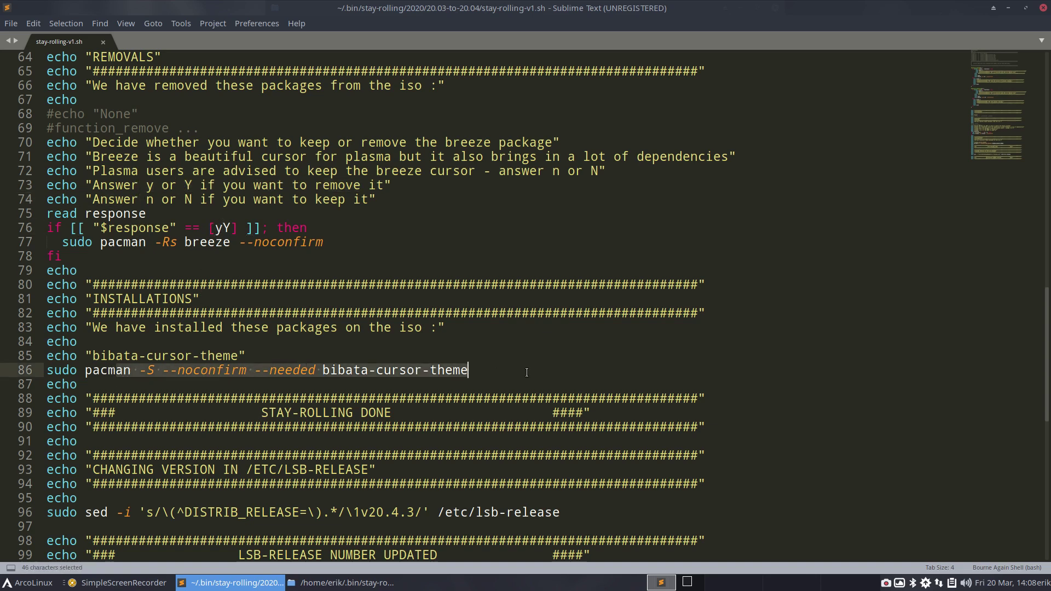
left_click(462, 372)
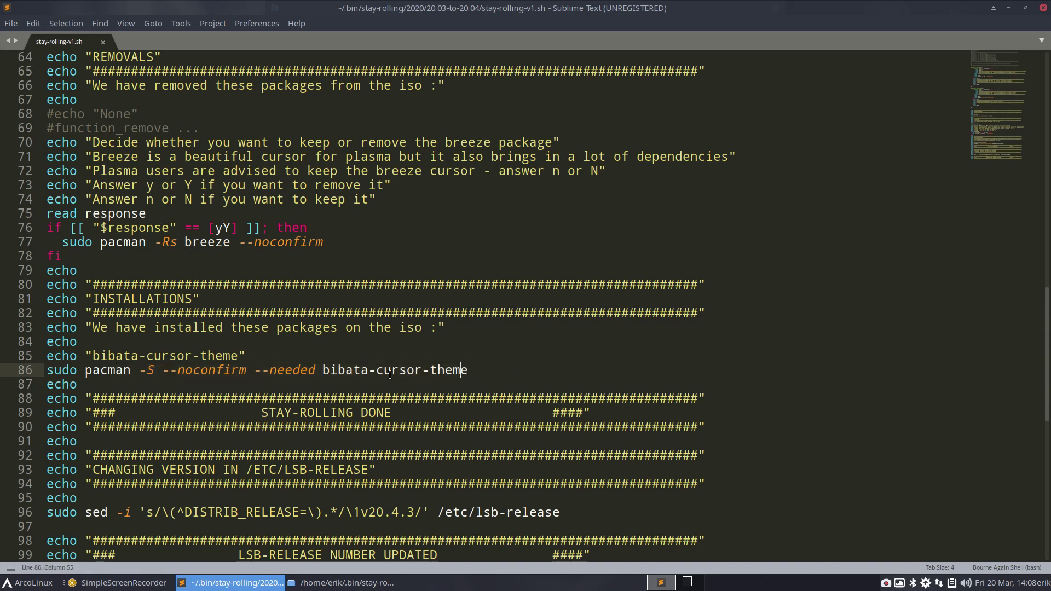
Close the script editor and open a terminal in the current folder.
left_click(1043, 8)
right_click(439, 152)
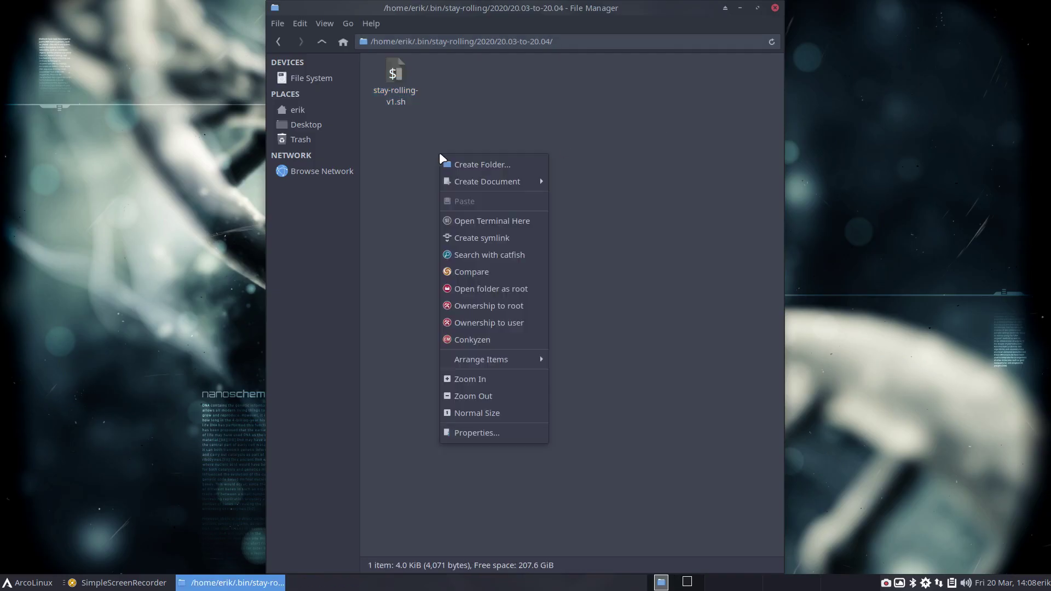
left_click(514, 222)
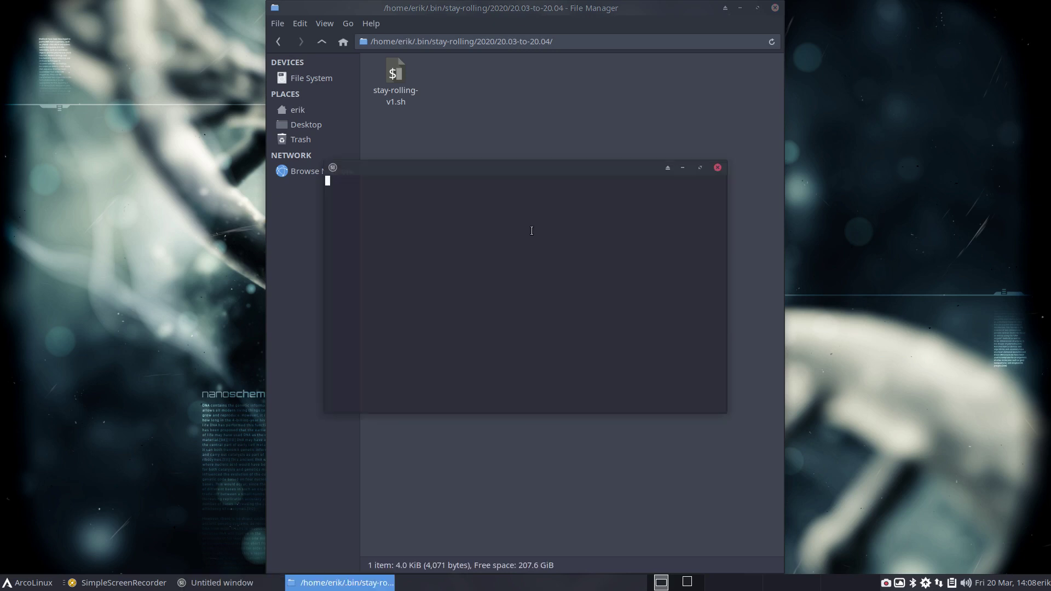
left_click_drag(543, 167, 650, 201)
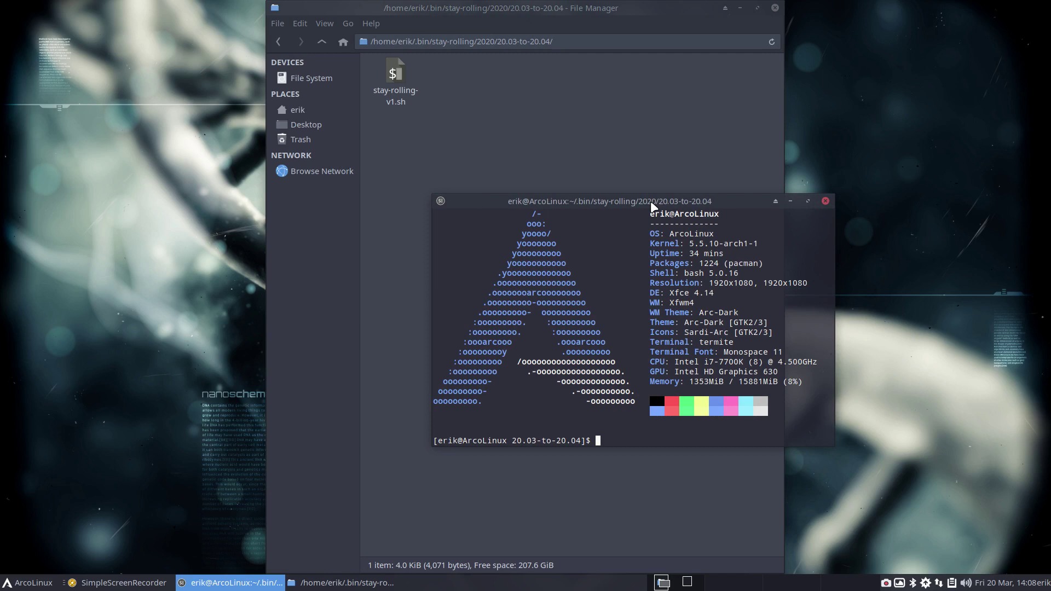
Run ./stay-rolling-v1.sh, answer y to remove breeze, enter the sudo password, and review the output.
type("./s")
key("Tab")
key("Return")
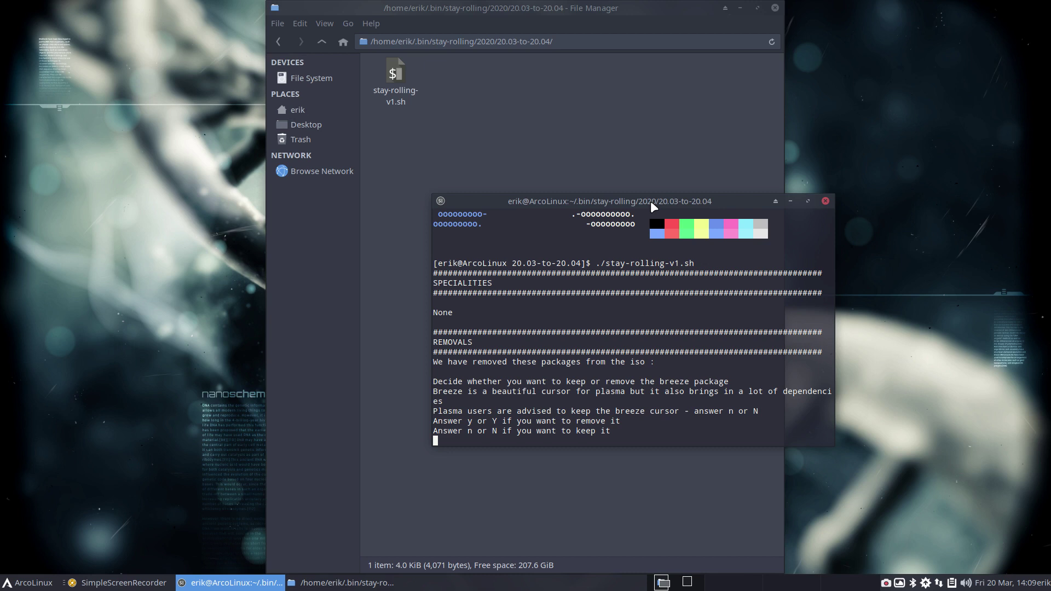
type("y")
key("Return")
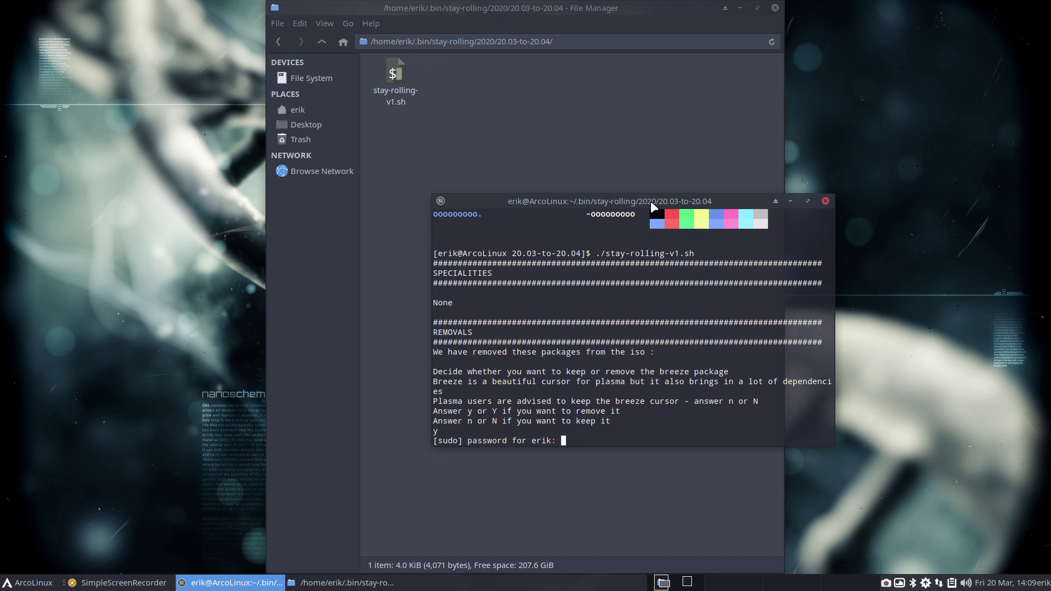
key("Return")
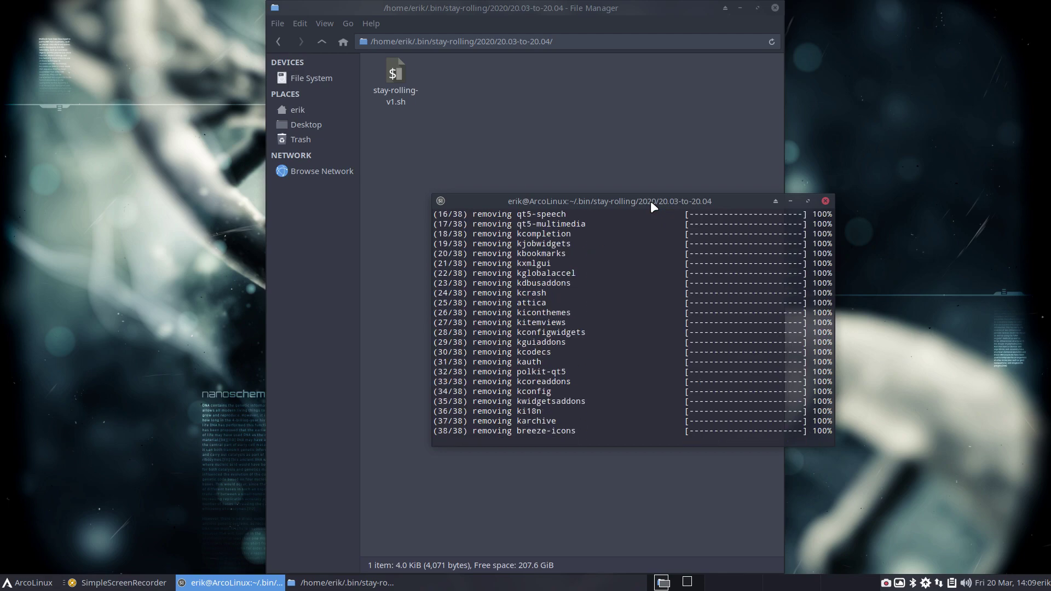
double_click(671, 196)
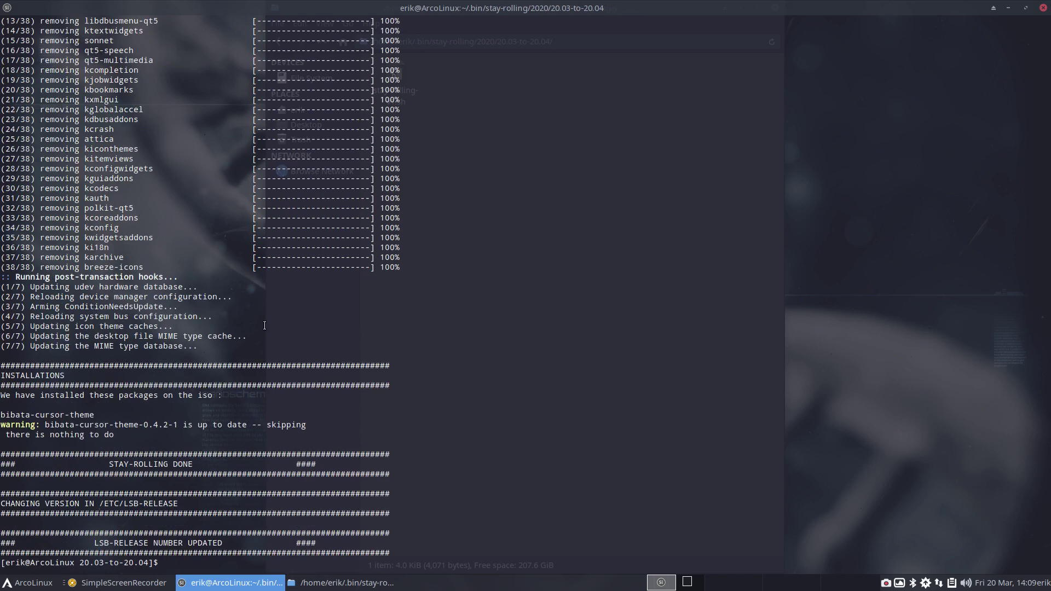
key("F12")
key("F12")
left_click_drag(447, 1, 547, 226)
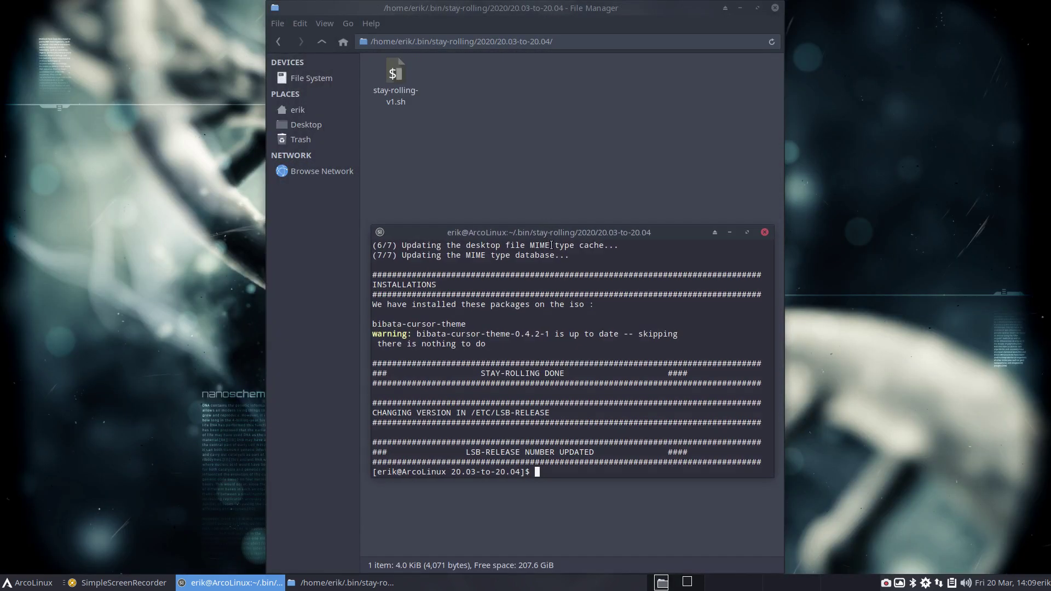
Close termite, empty the Trash with confirmation, and close the Thunar window.
left_click(765, 232)
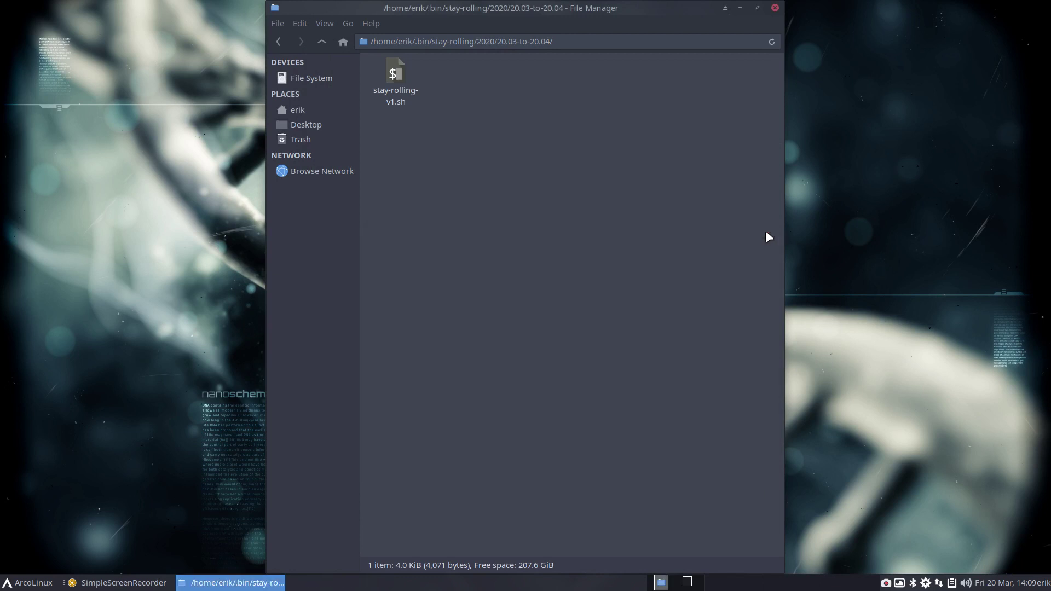
right_click(298, 140)
left_click(350, 206)
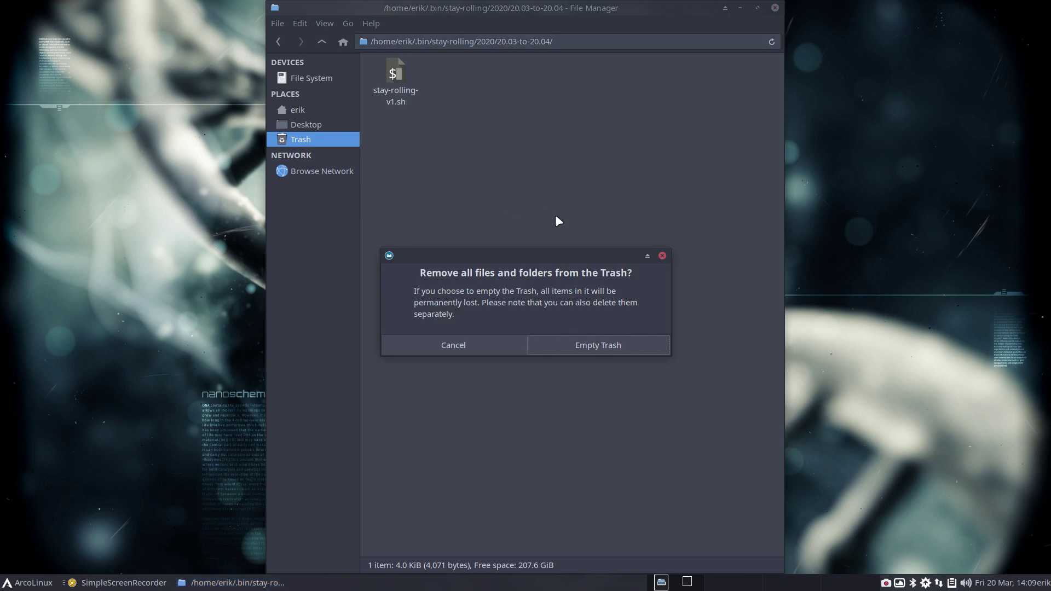
left_click(589, 343)
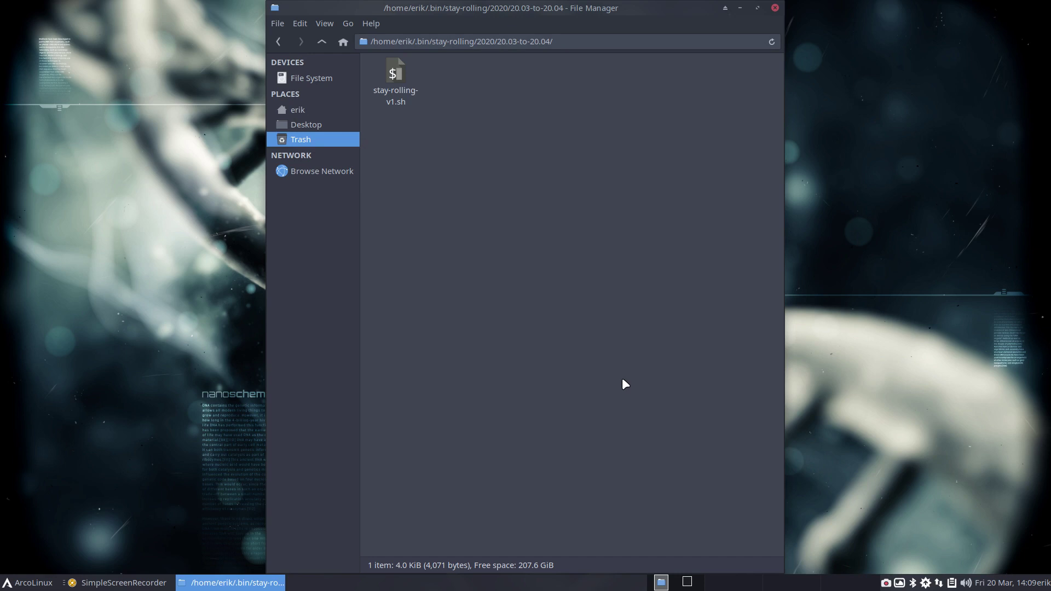
left_click(774, 7)
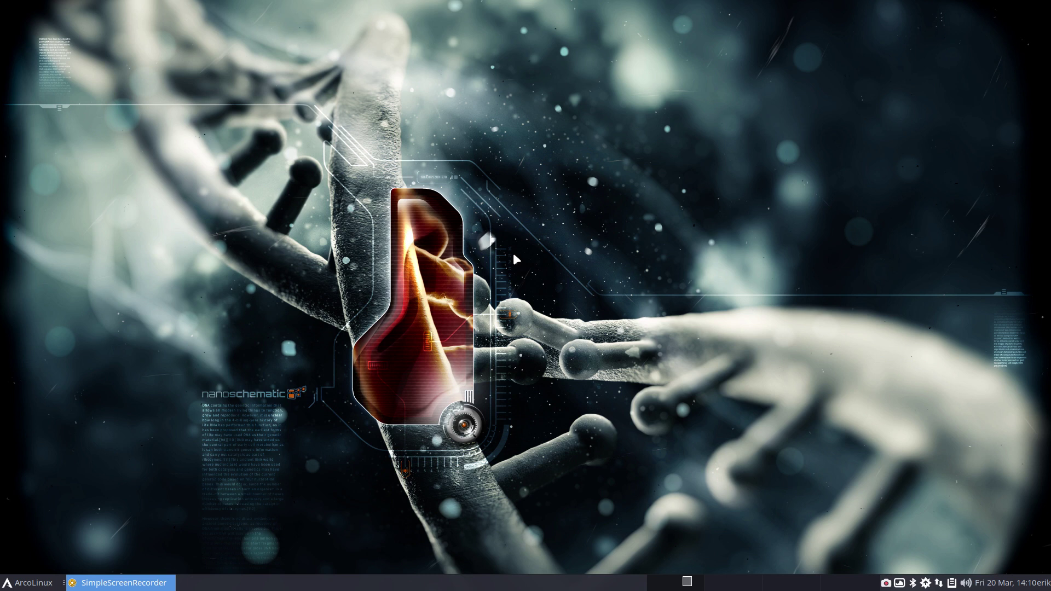
Show the Mouse and Touchpad Theme tab in Settings, with Bibata Ice as the cursor theme.
left_click(489, 233)
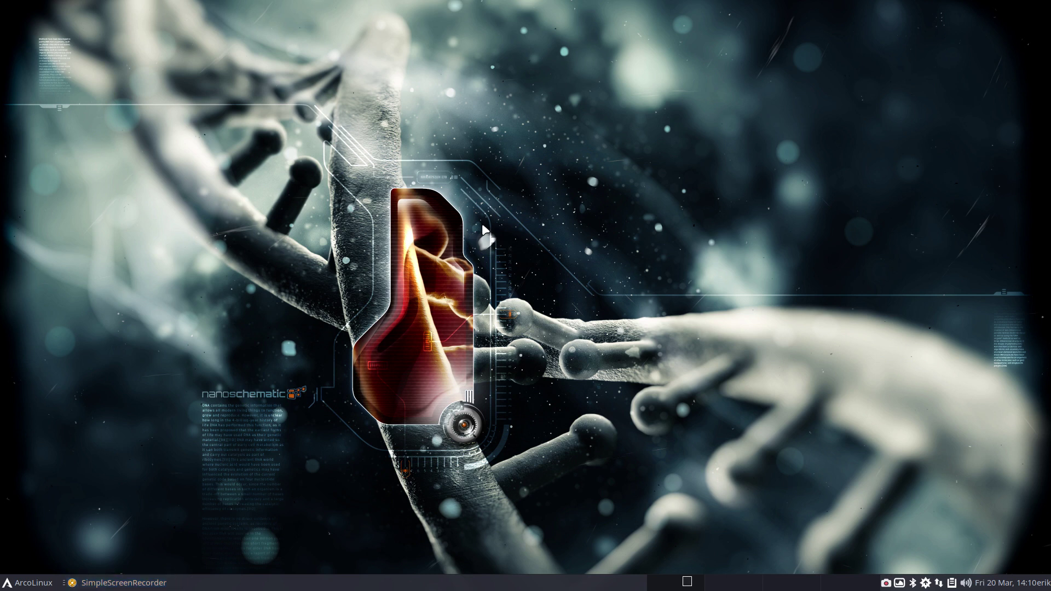
left_click(24, 582)
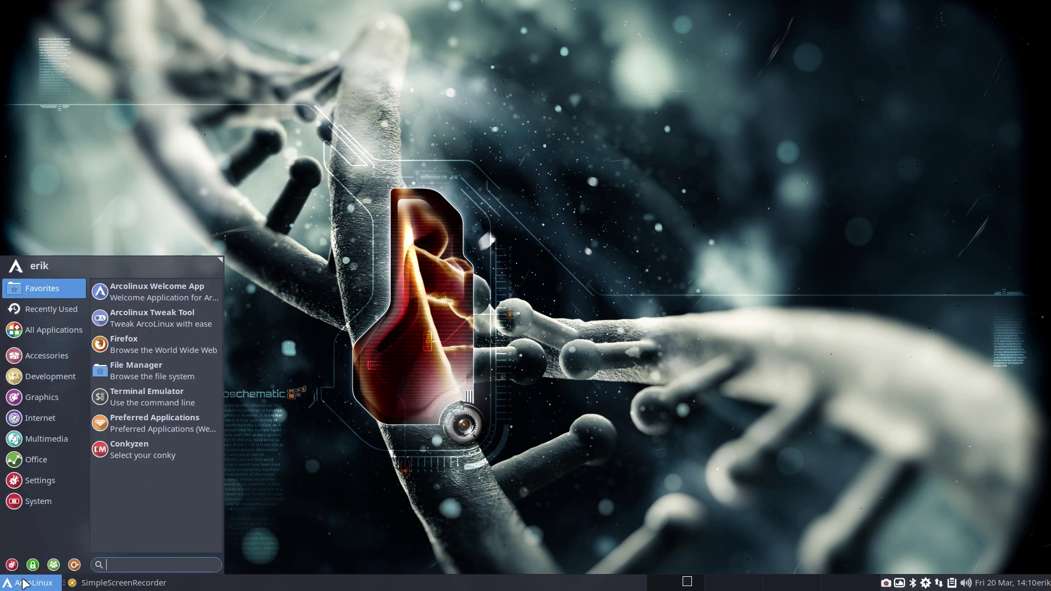
left_click(16, 566)
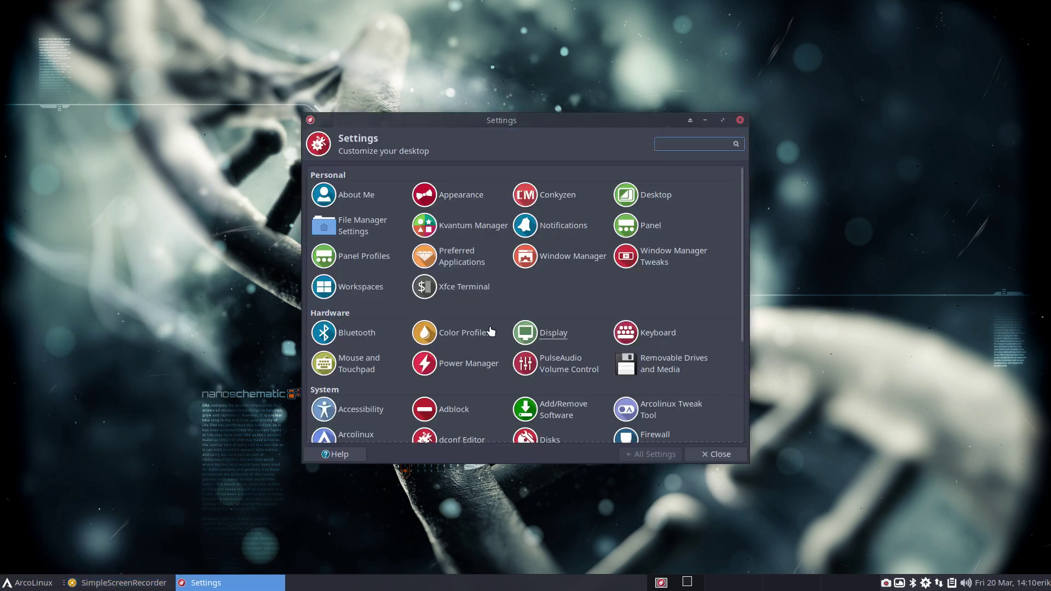
left_click(365, 370)
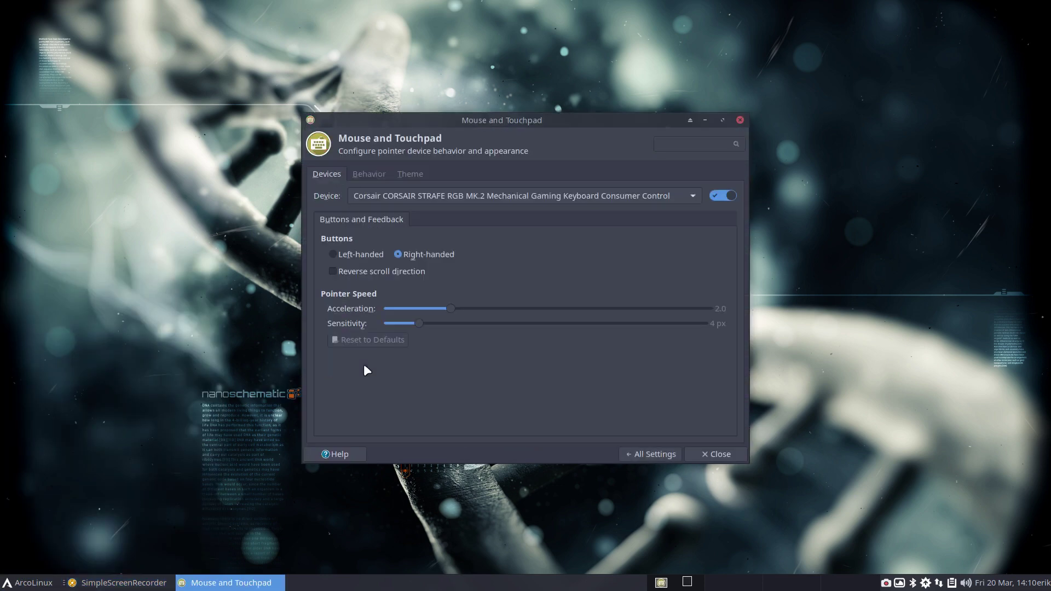
left_click(412, 174)
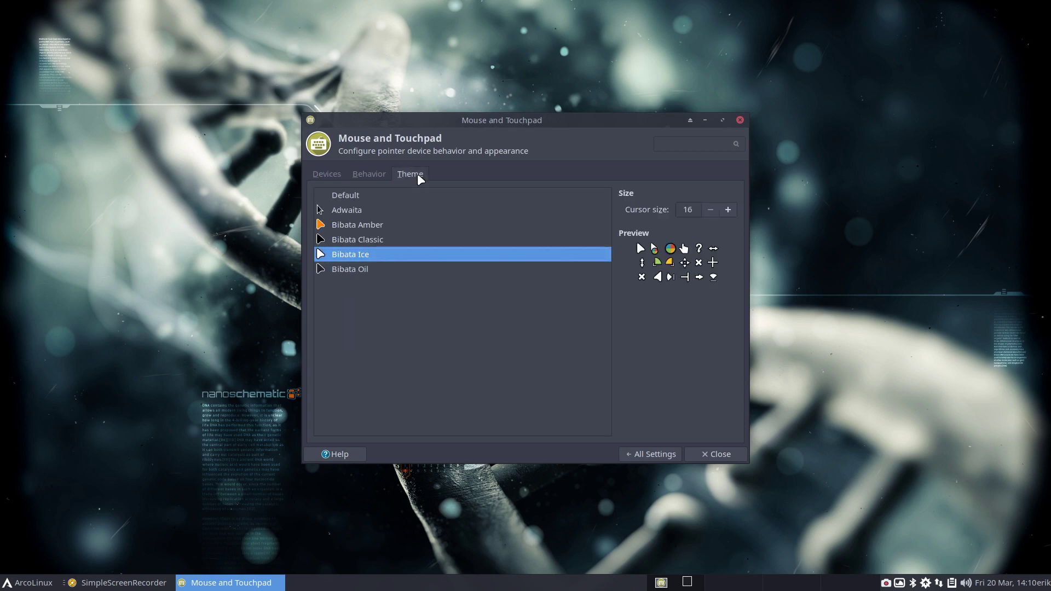